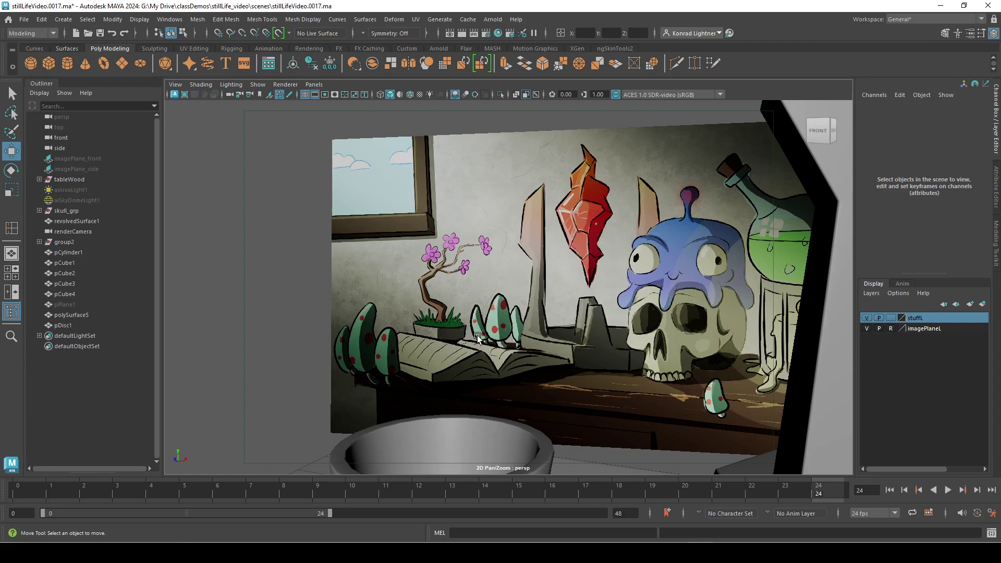
Examine the pot on the tabletop from several angles and compare it with the reference illustration.
{"action": "scroll", "coordinate": [534, 337], "scroll_direction": "down", "scroll_amount": 1}
{"action": "right_click_drag", "start_coordinate": [535, 337], "coordinate": [499, 337], "text": "alt"}
{"action": "middle_click_drag", "start_coordinate": [499, 337], "coordinate": [500, 290], "text": "alt"}
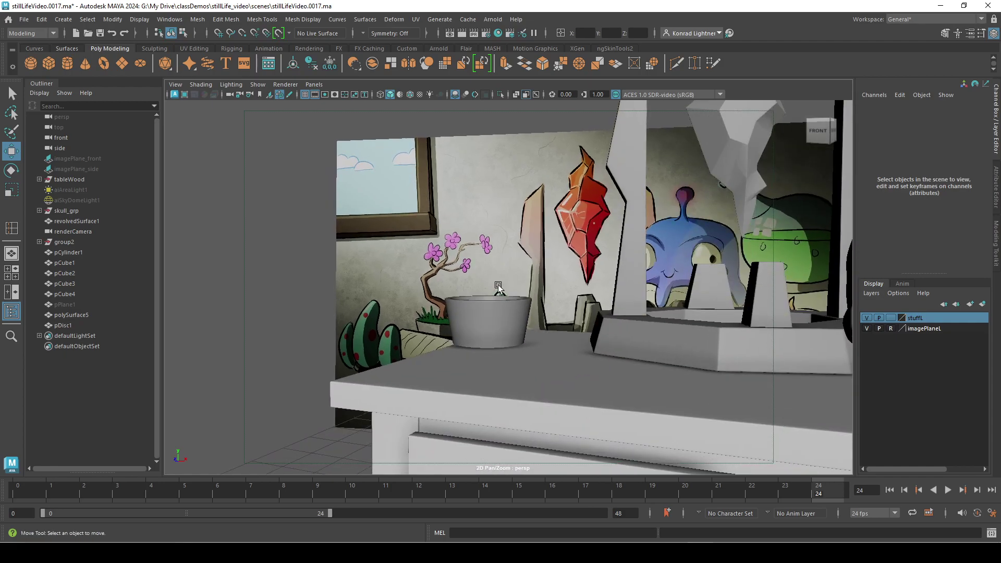
{"action": "left_click", "coordinate": [501, 308]}
{"action": "middle_click_drag", "start_coordinate": [598, 337], "coordinate": [573, 338], "text": "alt"}
{"action": "left_click_drag", "start_coordinate": [573, 338], "coordinate": [503, 343], "text": "alt"}
{"action": "middle_click_drag", "start_coordinate": [516, 348], "coordinate": [544, 304], "text": "alt"}
{"action": "right_click_drag", "start_coordinate": [522, 318], "coordinate": [564, 335], "text": "alt"}
{"action": "right_click_drag", "start_coordinate": [639, 375], "coordinate": [607, 373], "text": "alt"}
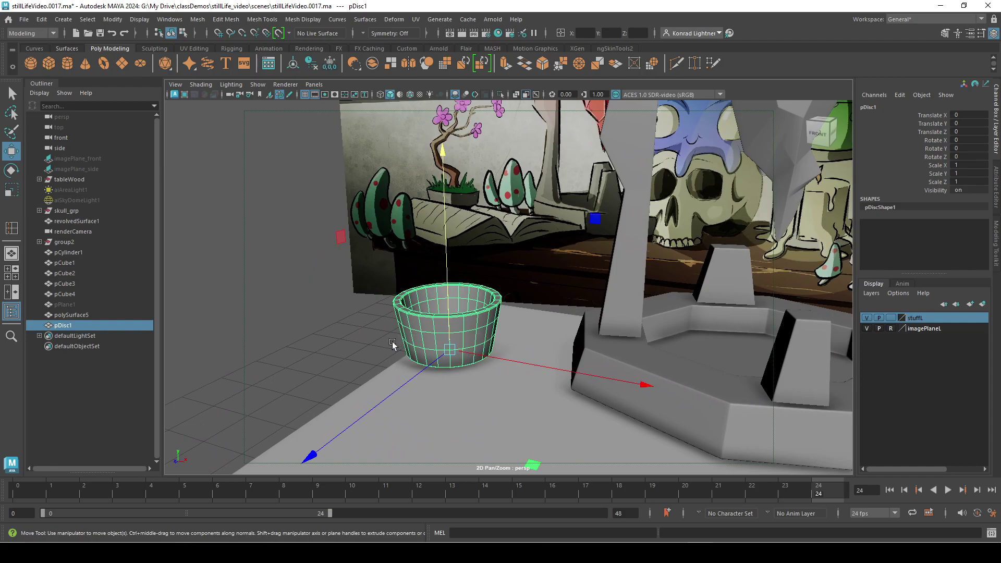
{"action": "left_click", "coordinate": [367, 327]}
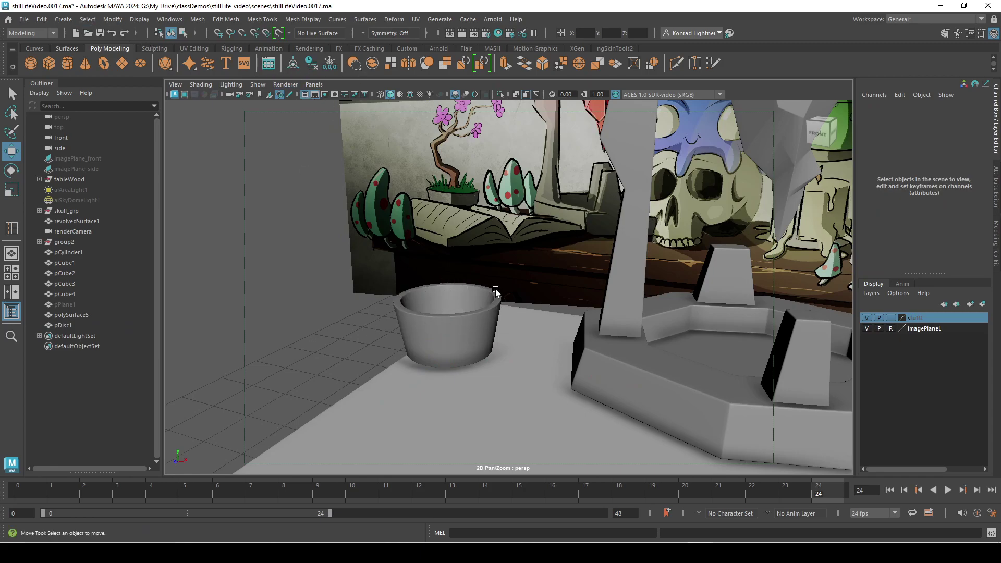
Create a polygon disc and move it up from the floor to just above the tabletop, beside the pot.
{"action": "left_click", "coordinate": [63, 19]}
{"action": "mouse_move", "coordinate": [129, 59]}
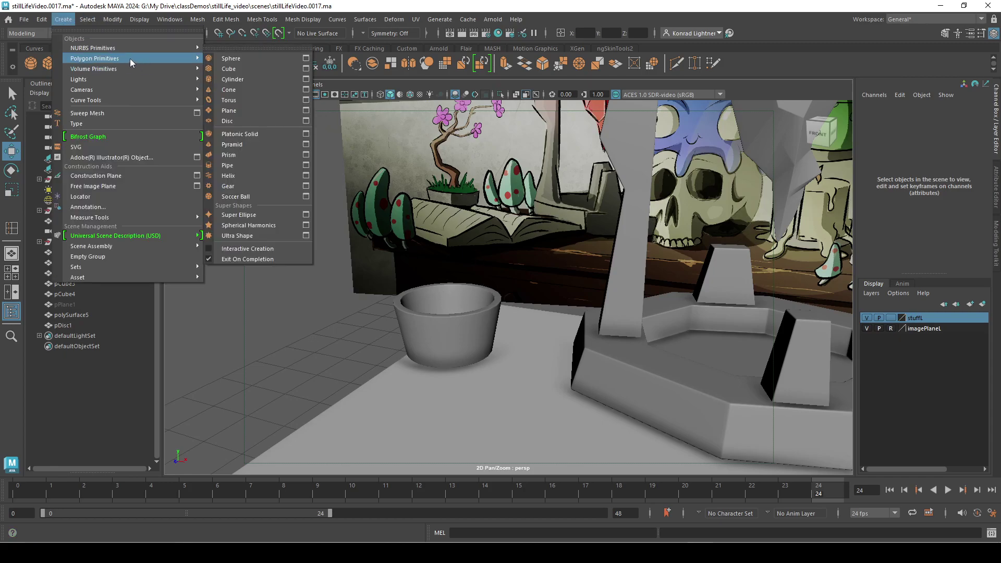
{"action": "left_click", "coordinate": [250, 121]}
{"action": "scroll", "coordinate": [590, 376], "scroll_direction": "down", "scroll_amount": 8}
{"action": "scroll", "coordinate": [590, 377], "scroll_direction": "up", "scroll_amount": 6}
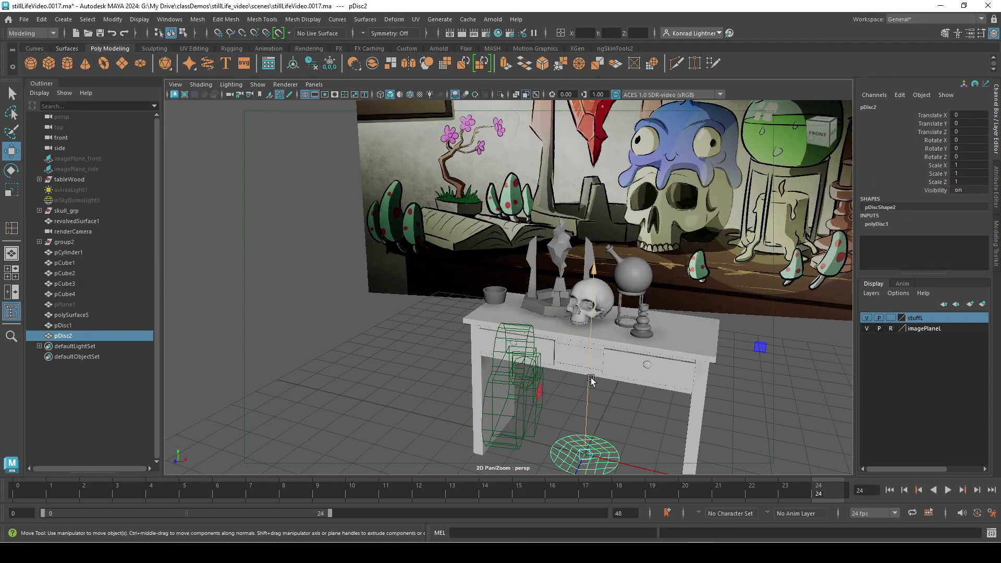
{"action": "left_click_drag", "start_coordinate": [590, 383], "coordinate": [598, 239]}
{"action": "left_click_drag", "start_coordinate": [678, 319], "coordinate": [581, 306]}
{"action": "scroll", "coordinate": [499, 331], "scroll_direction": "up", "scroll_amount": 6}
{"action": "scroll", "coordinate": [500, 333], "scroll_direction": "down", "scroll_amount": 5}
{"action": "left_click_drag", "start_coordinate": [495, 373], "coordinate": [441, 331], "text": "alt"}
{"action": "middle_click_drag", "start_coordinate": [442, 332], "coordinate": [449, 213], "text": "alt"}
{"action": "middle_click_drag", "start_coordinate": [277, 122], "coordinate": [341, 215], "text": "alt"}
{"action": "left_click_drag", "start_coordinate": [346, 255], "coordinate": [189, 146]}
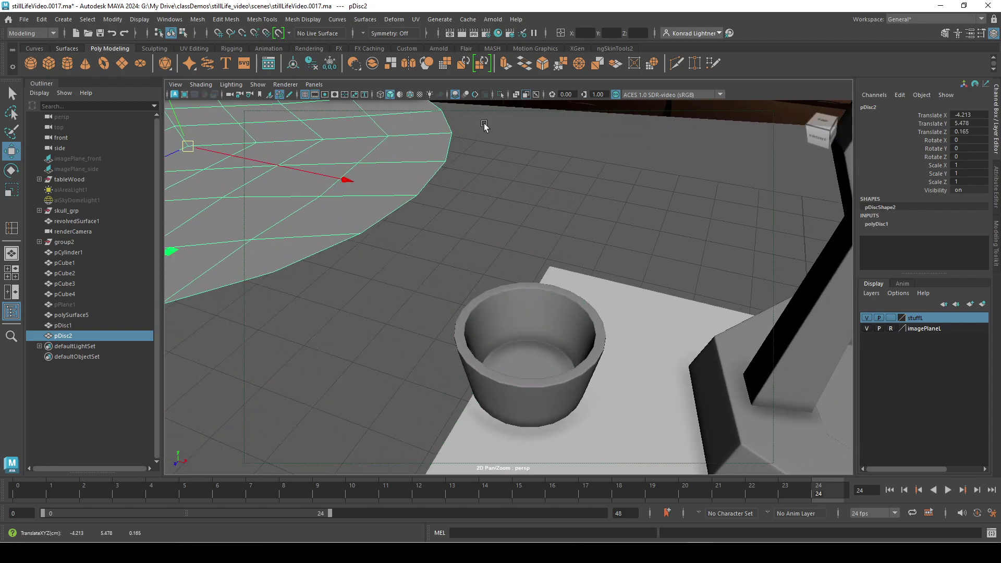
Display wireframe on the shaded models and snap the disc to the centre vertex of the pot's inner floor.
{"action": "left_click", "coordinate": [410, 95]}
{"action": "scroll", "coordinate": [523, 366], "scroll_direction": "up", "scroll_amount": 2}
{"action": "scroll", "coordinate": [523, 366], "scroll_direction": "down", "scroll_amount": 3}
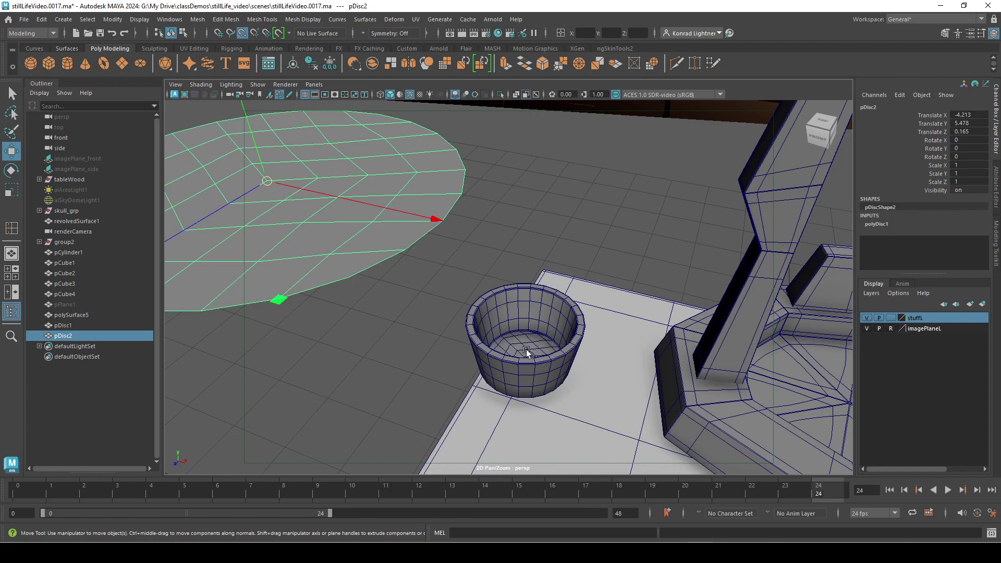
{"action": "left_click_drag", "start_coordinate": [533, 346], "coordinate": [521, 375], "text": "alt"}
{"action": "key", "text": "v"}
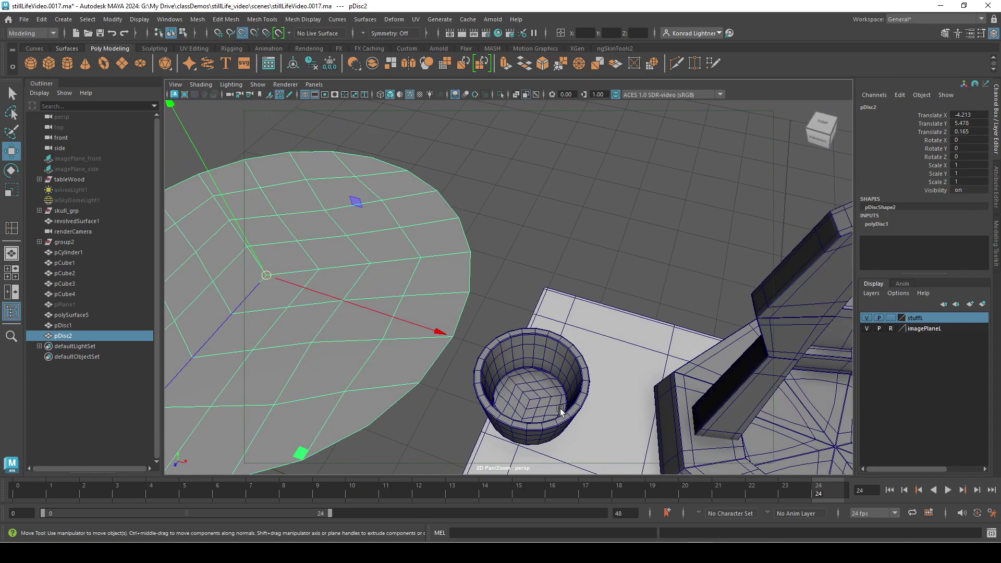
{"action": "middle_click_drag", "start_coordinate": [530, 399], "coordinate": [527, 402]}
Raise the disc inside the pot to about Translate Y 4.552 and scale it uniformly to about 0.293 to fill the opening.
{"action": "left_click_drag", "start_coordinate": [528, 401], "coordinate": [282, 348], "text": "alt"}
{"action": "key", "text": "r"}
{"action": "key", "text": "w"}
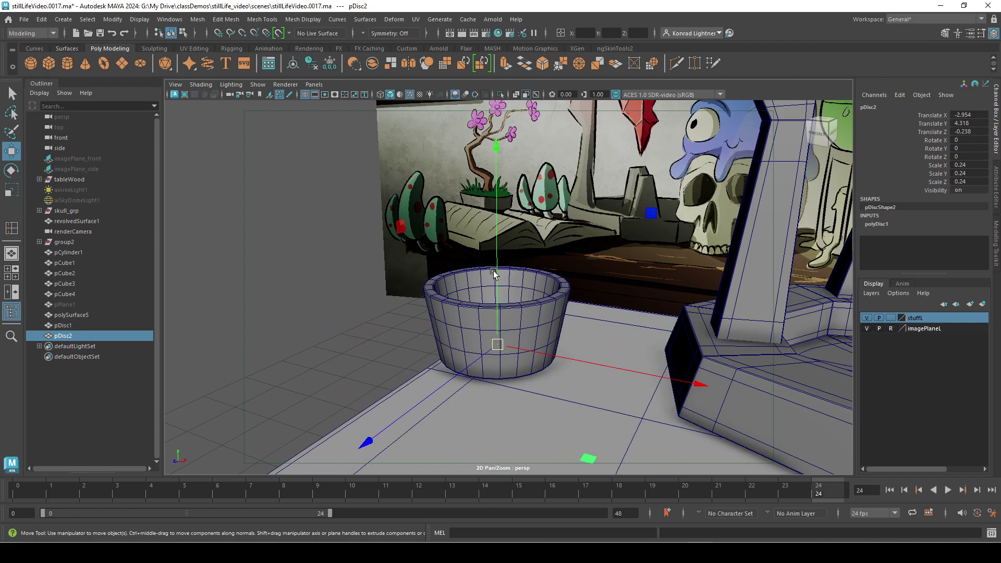
{"action": "left_click_drag", "start_coordinate": [494, 275], "coordinate": [496, 226]}
{"action": "scroll", "coordinate": [505, 298], "scroll_direction": "up", "scroll_amount": 5}
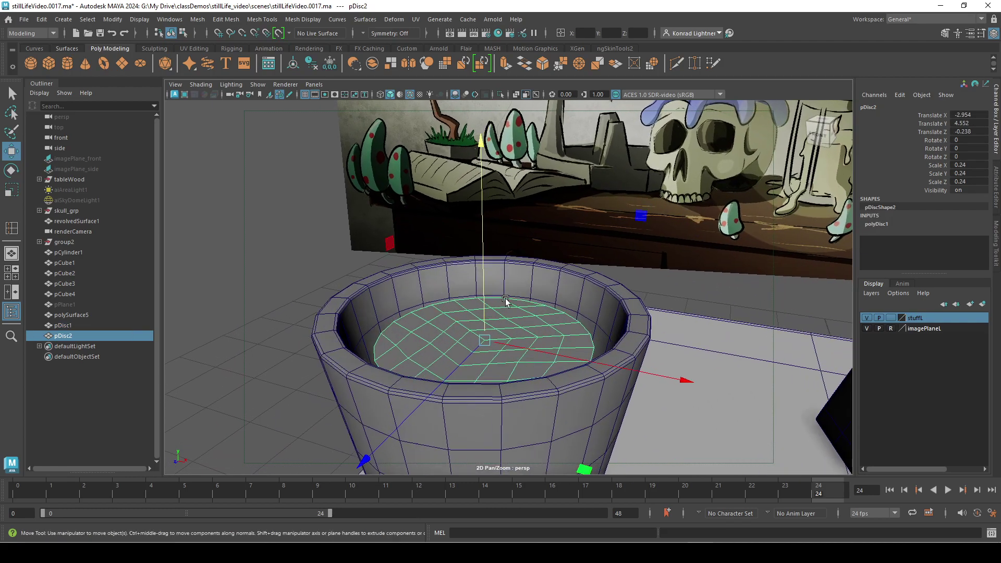
{"action": "key", "text": "r"}
{"action": "left_click_drag", "start_coordinate": [487, 345], "coordinate": [521, 355]}
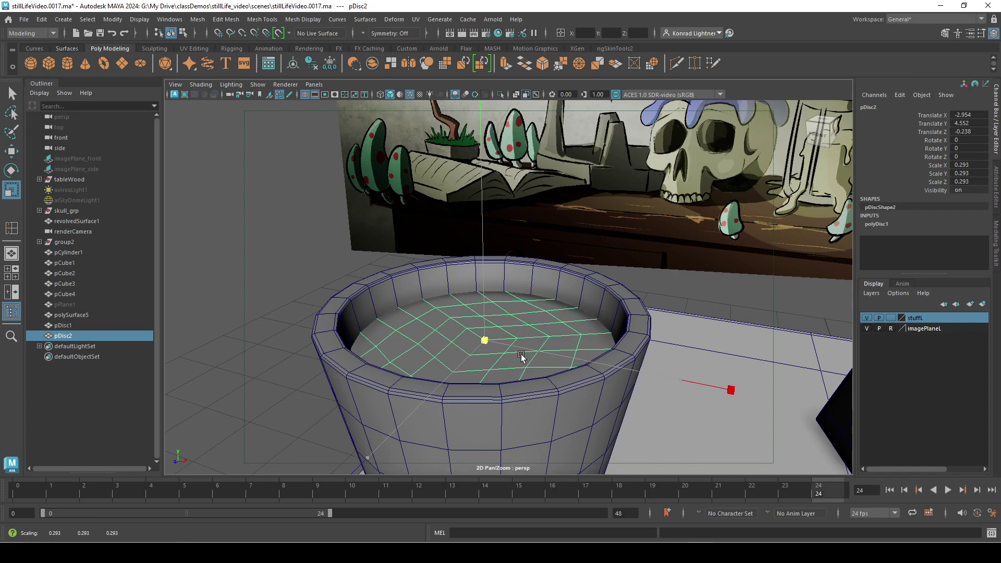
Turn on smooth preview for the pot and set the disc inside it back to unsmoothed display.
{"action": "left_click", "coordinate": [569, 425]}
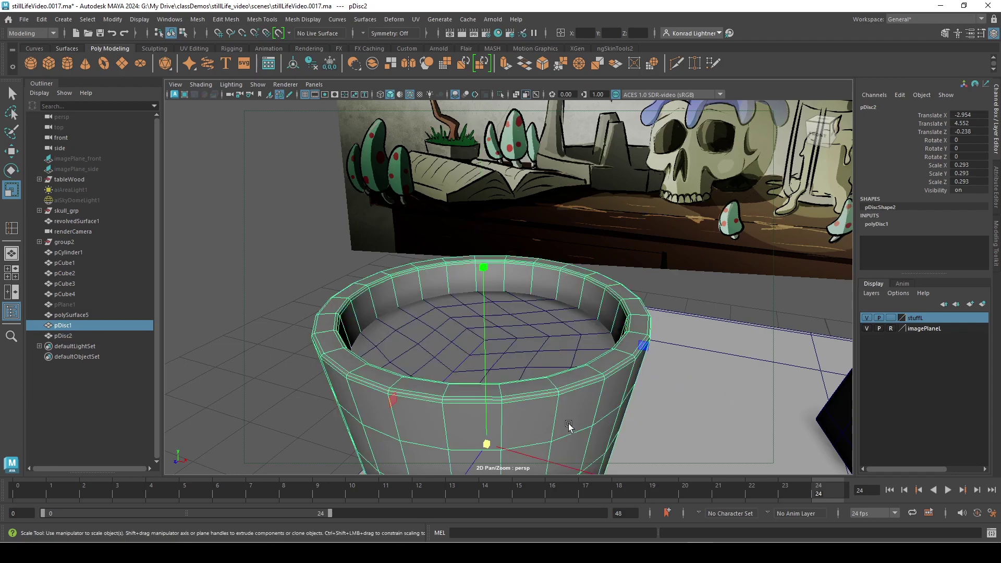
{"action": "left_click", "coordinate": [580, 353]}
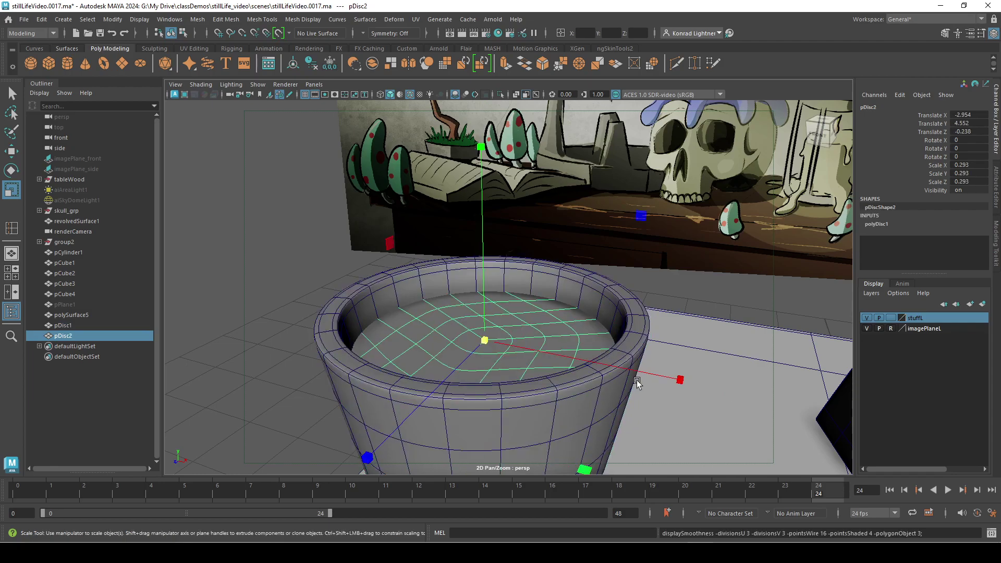
{"action": "key", "text": "1"}
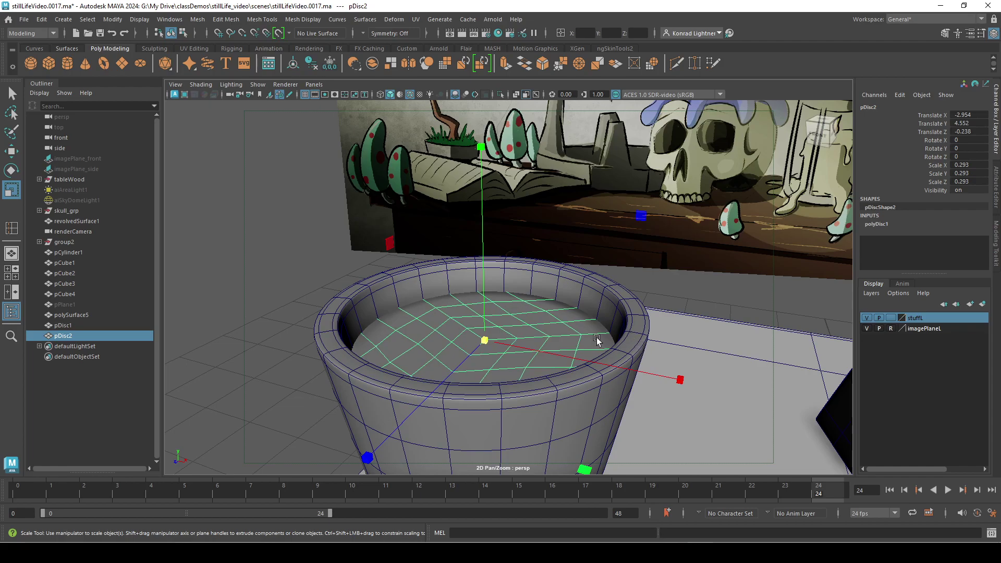
{"action": "right_click_drag", "start_coordinate": [696, 376], "coordinate": [617, 375], "text": "alt"}
{"action": "mouse_move", "coordinate": [570, 360]}
{"action": "left_mouse_down", "text": "alt"}
{"action": "mouse_move", "coordinate": [584, 361]}
{"action": "mouse_move", "coordinate": [569, 359]}
{"action": "left_mouse_up", "text": "alt"}
{"action": "key", "text": "w"}
{"action": "left_click_drag", "start_coordinate": [510, 329], "coordinate": [512, 357], "text": "alt"}
{"action": "right_click_drag", "start_coordinate": [576, 388], "coordinate": [431, 367], "text": "alt"}
{"action": "left_click", "coordinate": [474, 383]}
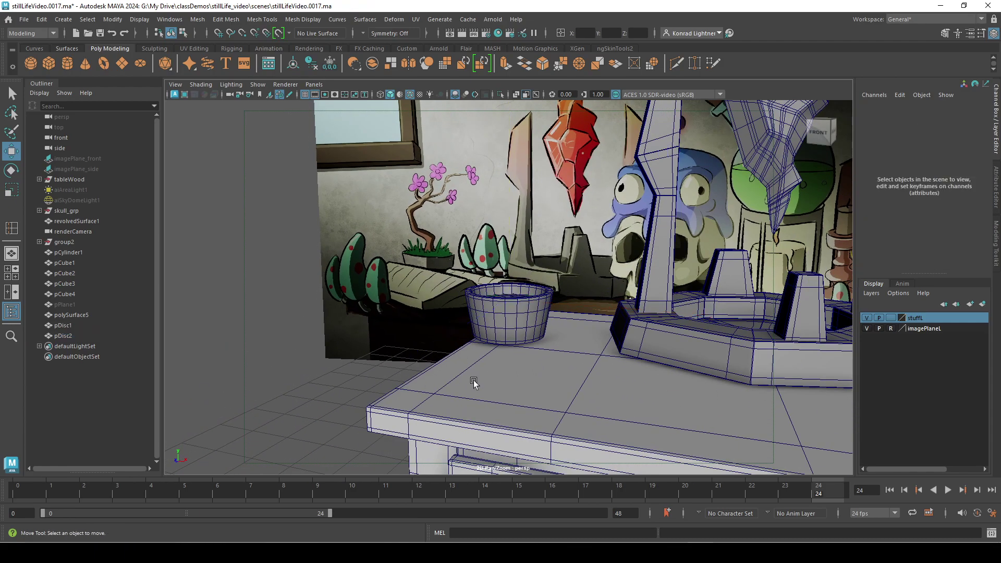
Examine the filled pot up close and in the context of the whole table arrangement.
{"action": "mouse_move", "coordinate": [459, 313]}
{"action": "left_mouse_down", "text": "alt"}
{"action": "mouse_move", "coordinate": [480, 357]}
{"action": "mouse_move", "coordinate": [435, 236]}
{"action": "mouse_move", "coordinate": [476, 277]}
{"action": "mouse_move", "coordinate": [452, 310]}
{"action": "left_mouse_up", "text": "alt"}
{"action": "right_click_drag", "start_coordinate": [452, 311], "coordinate": [512, 326], "text": "alt"}
{"action": "left_click_drag", "start_coordinate": [511, 327], "coordinate": [458, 306], "text": "alt"}
{"action": "right_click_drag", "start_coordinate": [458, 306], "coordinate": [423, 308], "text": "alt"}
{"action": "left_click_drag", "start_coordinate": [422, 308], "coordinate": [440, 313], "text": "alt"}
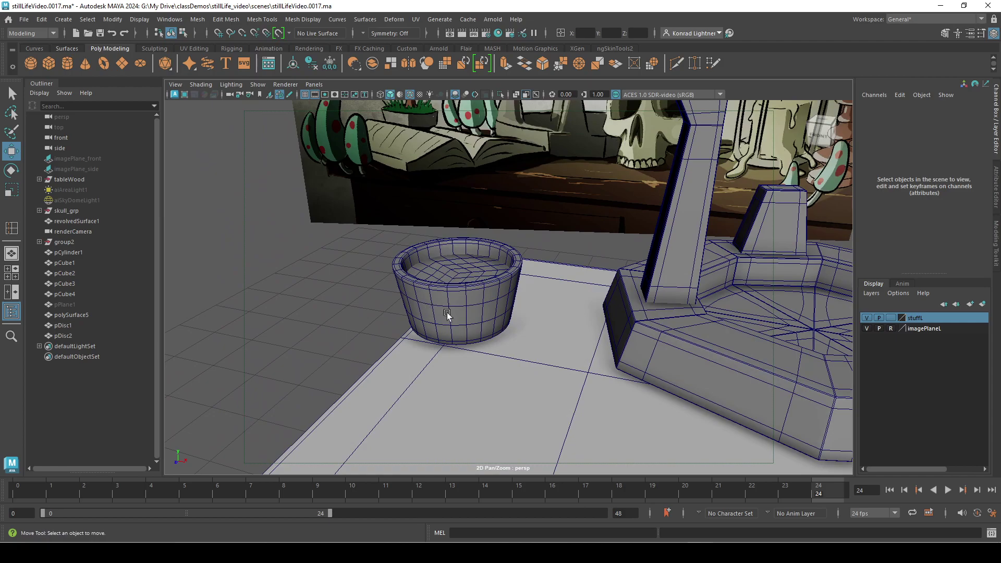
{"action": "right_click_drag", "start_coordinate": [440, 313], "coordinate": [487, 320], "text": "alt"}
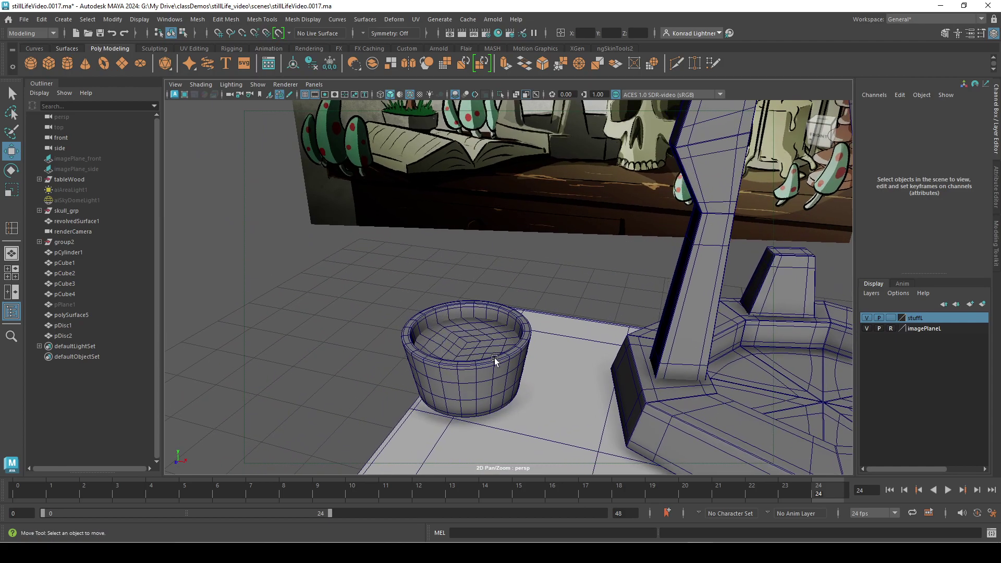
{"action": "right_click_drag", "start_coordinate": [494, 358], "coordinate": [416, 378], "text": "alt"}
{"action": "middle_click_drag", "start_coordinate": [416, 377], "coordinate": [505, 192], "text": "alt"}
{"action": "middle_click_drag", "start_coordinate": [740, 435], "coordinate": [681, 345], "text": "alt"}
{"action": "right_click_drag", "start_coordinate": [681, 345], "coordinate": [528, 331], "text": "alt"}
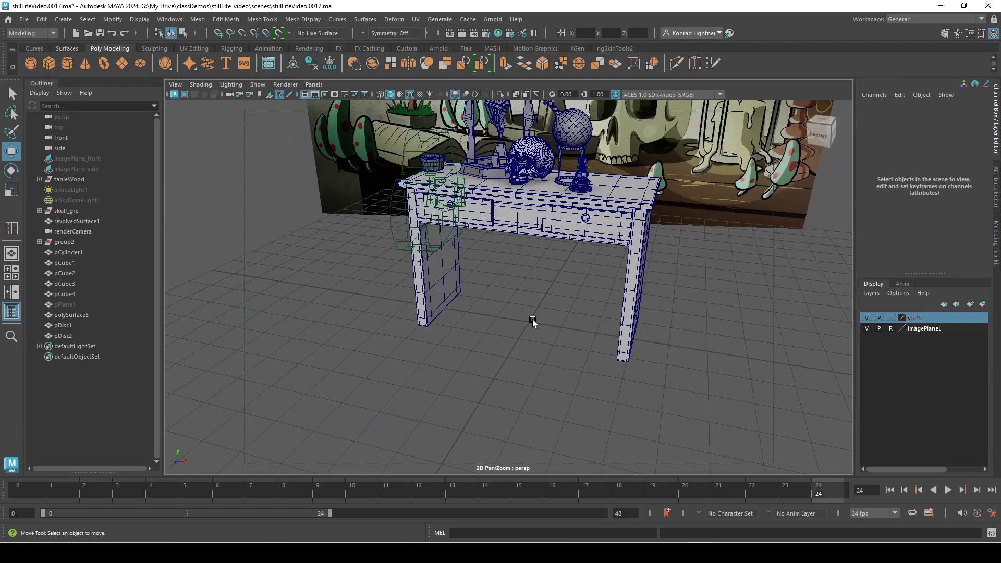
{"action": "left_click_drag", "start_coordinate": [528, 330], "coordinate": [554, 379], "text": "alt"}
{"action": "right_click_drag", "start_coordinate": [554, 379], "coordinate": [562, 365], "text": "alt"}
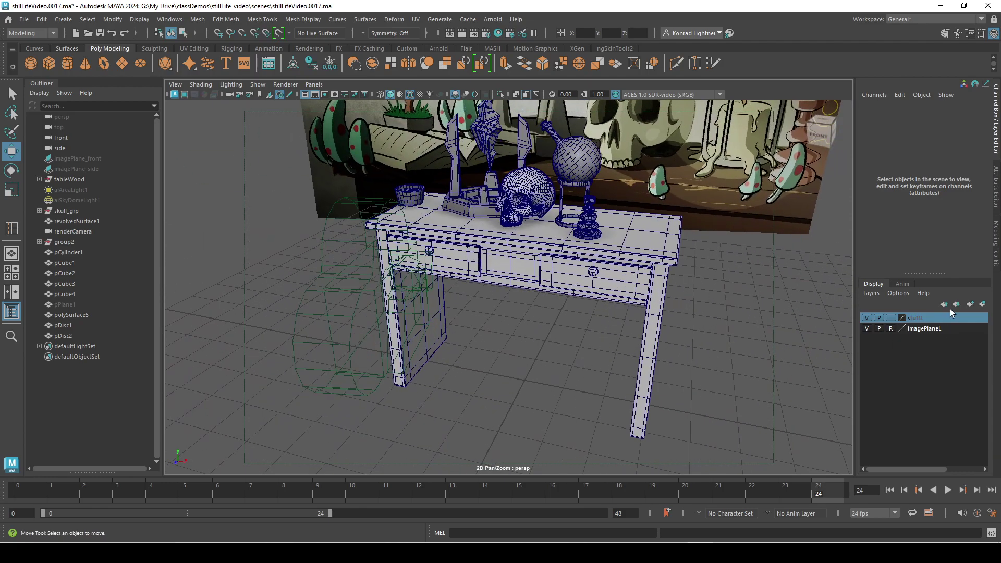
Hide the stuffL display layer to clear the workspace around the grid.
{"action": "left_click", "coordinate": [868, 317]}
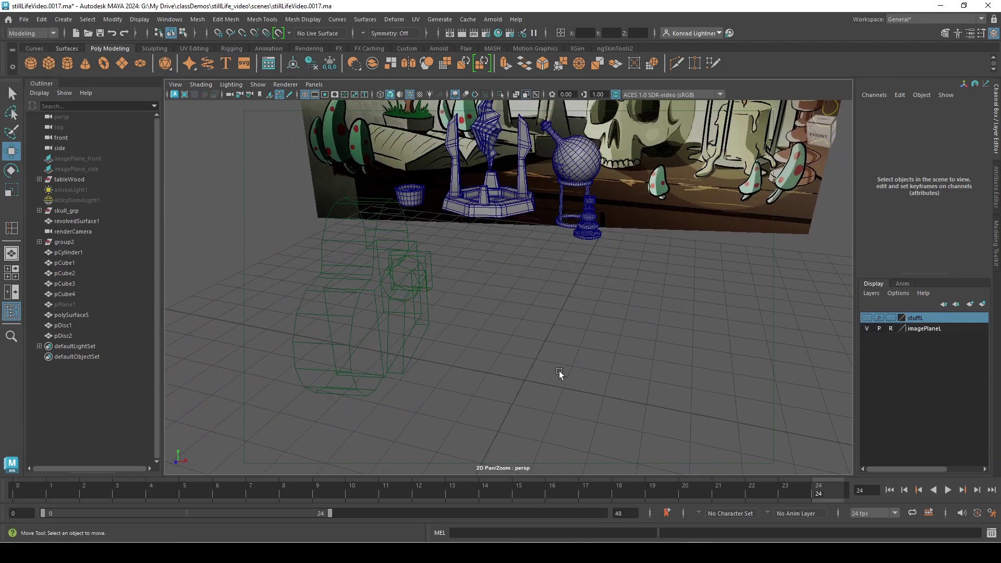
{"action": "middle_click_drag", "start_coordinate": [558, 383], "coordinate": [558, 331], "text": "alt"}
{"action": "right_click_drag", "start_coordinate": [557, 331], "coordinate": [697, 333], "text": "alt"}
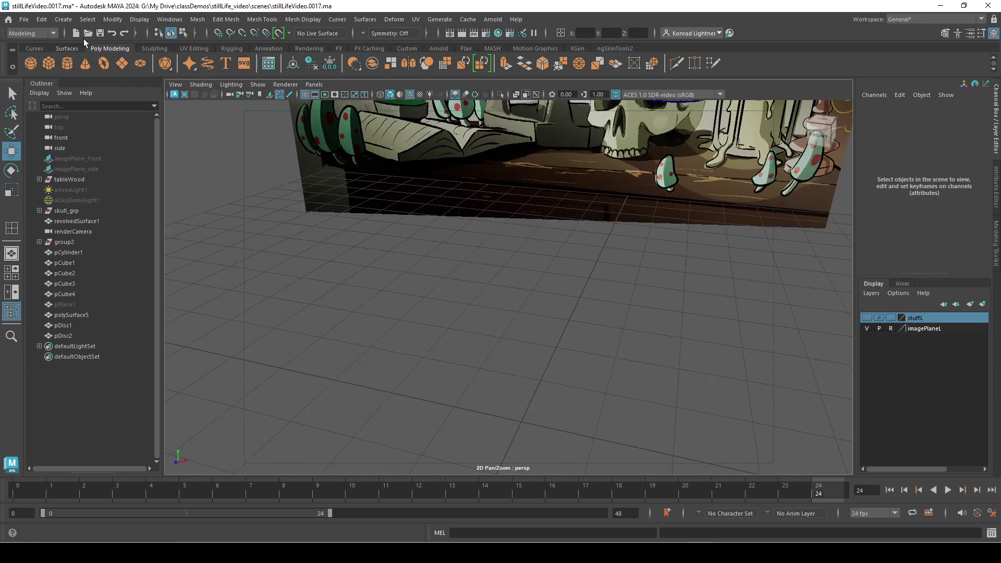
Create a polygon plane at the origin and expand its polyPlane1 creation settings.
{"action": "left_click", "coordinate": [63, 20]}
{"action": "mouse_move", "coordinate": [102, 56]}
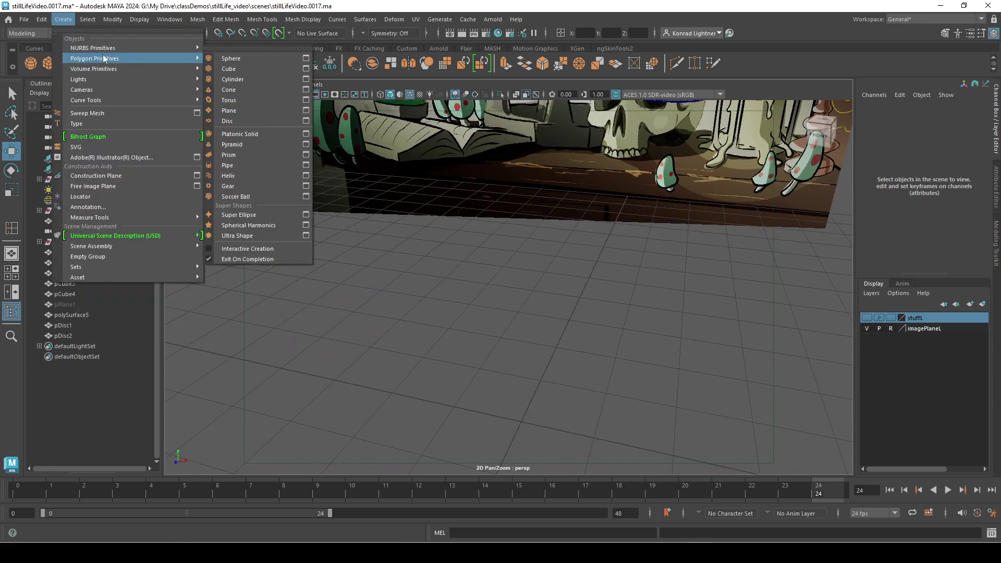
{"action": "left_click", "coordinate": [240, 113]}
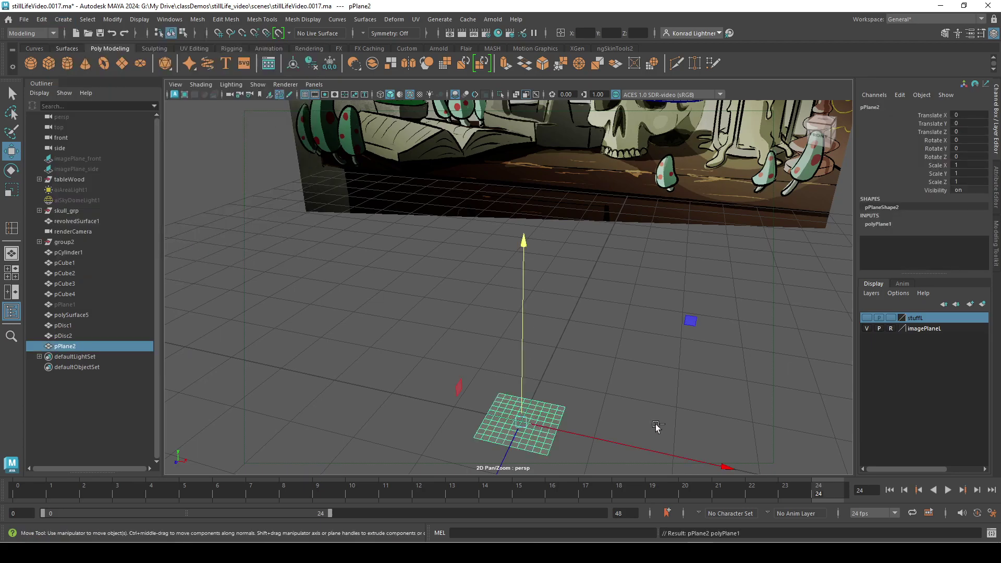
{"action": "key", "text": "ctrl+a"}
{"action": "key", "text": "ctrl+a"}
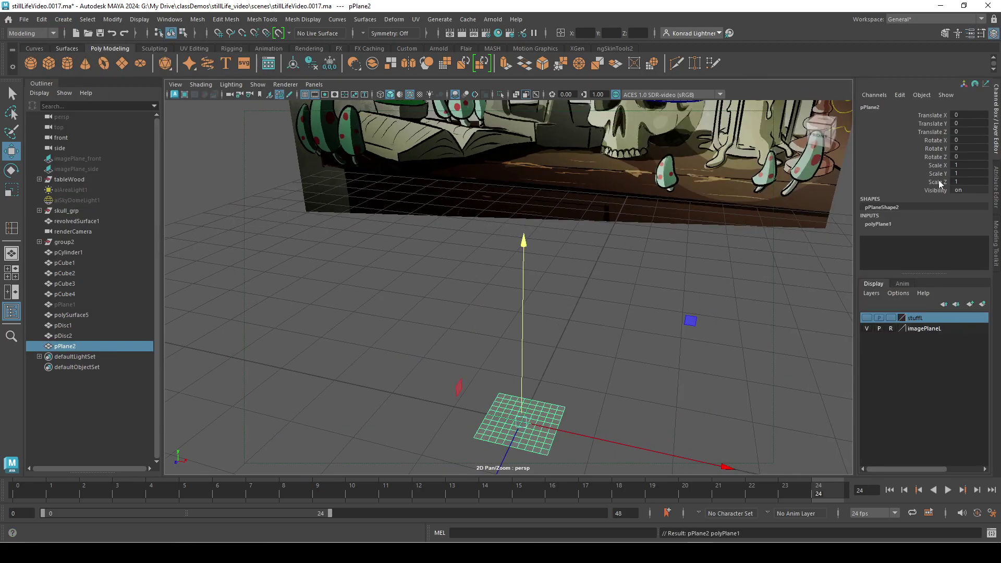
{"action": "left_click", "coordinate": [877, 224]}
{"action": "scroll", "coordinate": [962, 257], "scroll_direction": "down", "scroll_amount": 1}
Set the plane's Subdivisions Width to 5 and Subdivisions Height to 1.
{"action": "left_click", "coordinate": [976, 240]}
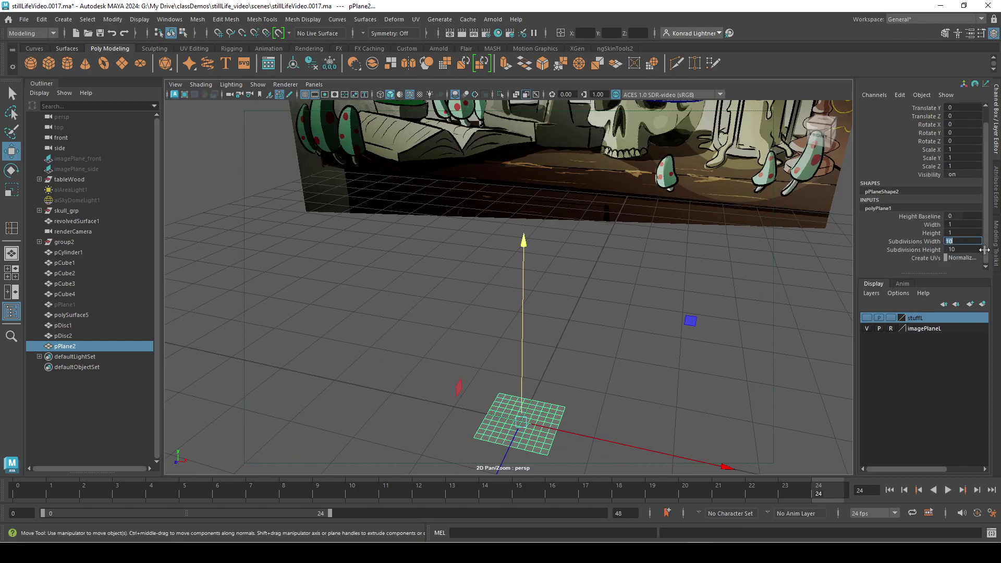
{"action": "key", "text": "Tab"}
{"action": "left_click", "coordinate": [967, 241]}
{"action": "type", "text": "1"}
{"action": "key", "text": "Return"}
{"action": "type", "text": "5"}
{"action": "key", "text": "Return"}
{"action": "left_click", "coordinate": [973, 249]}
{"action": "type", "text": "1"}
{"action": "key", "text": "Return"}
{"action": "left_click_drag", "start_coordinate": [590, 369], "coordinate": [630, 363], "text": "alt"}
Set the plane's Subdivisions Width to 1 and Subdivisions Height to 5.
{"action": "left_click", "coordinate": [962, 241]}
{"action": "type", "text": "1"}
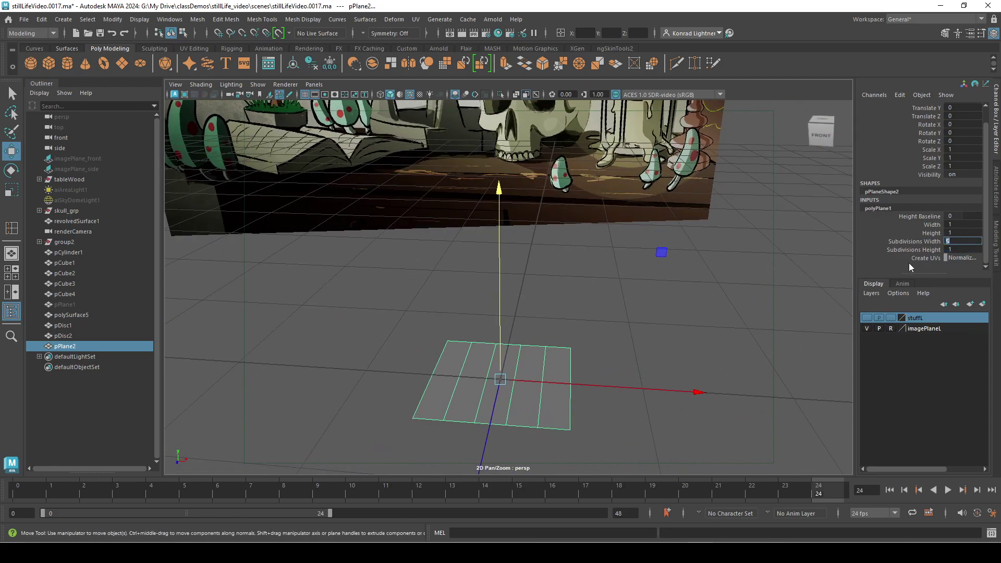
{"action": "key", "text": "Return"}
{"action": "key", "text": "Tab"}
{"action": "type", "text": "5"}
{"action": "key", "text": "Return"}
Scale the plane down along X into a long, thin strip for a grass blade.
{"action": "left_click_drag", "start_coordinate": [480, 369], "coordinate": [437, 375], "text": "alt"}
{"action": "mouse_move", "coordinate": [383, 402]}
{"action": "left_mouse_down", "text": "alt"}
{"action": "mouse_move", "coordinate": [461, 358]}
{"action": "mouse_move", "coordinate": [532, 287]}
{"action": "left_mouse_up", "text": "alt"}
{"action": "key", "text": "r"}
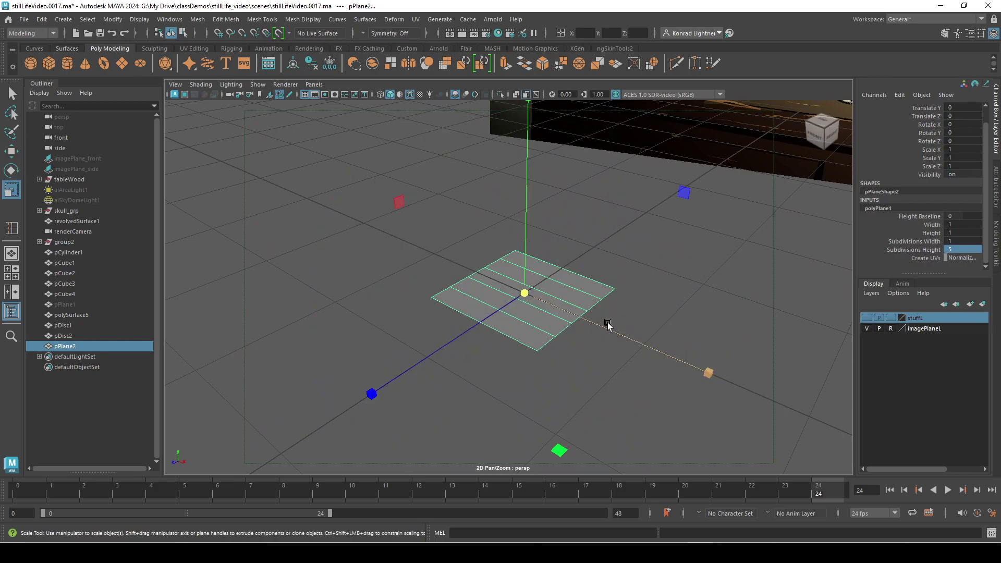
{"action": "left_click_drag", "start_coordinate": [713, 373], "coordinate": [503, 285]}
{"action": "right_click_drag", "start_coordinate": [425, 319], "coordinate": [547, 313], "text": "alt"}
{"action": "left_click_drag", "start_coordinate": [555, 315], "coordinate": [503, 327], "text": "alt"}
Taper the strip to a pointed tip by scaling the two vertices at one end together along X.
{"action": "right_click_drag", "start_coordinate": [599, 249], "coordinate": [553, 245]}
{"action": "left_click_drag", "start_coordinate": [606, 248], "coordinate": [633, 322]}
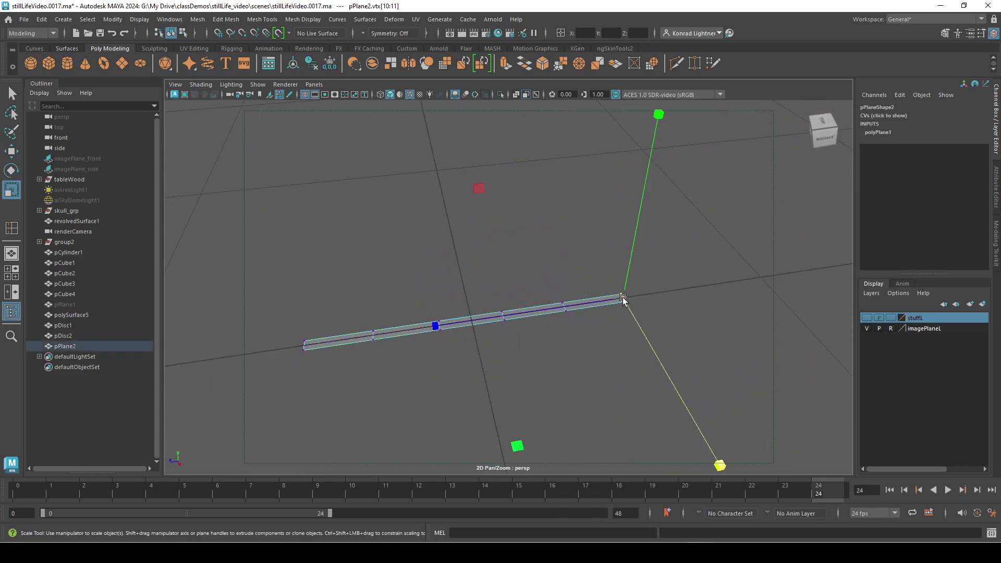
{"action": "left_click_drag", "start_coordinate": [672, 393], "coordinate": [585, 284]}
{"action": "key", "text": "w"}
{"action": "left_click_drag", "start_coordinate": [600, 350], "coordinate": [690, 382], "text": "alt"}
{"action": "key", "text": "e"}
{"action": "key", "text": "r"}
{"action": "left_click_drag", "start_coordinate": [701, 458], "coordinate": [583, 330]}
{"action": "key", "text": "w"}
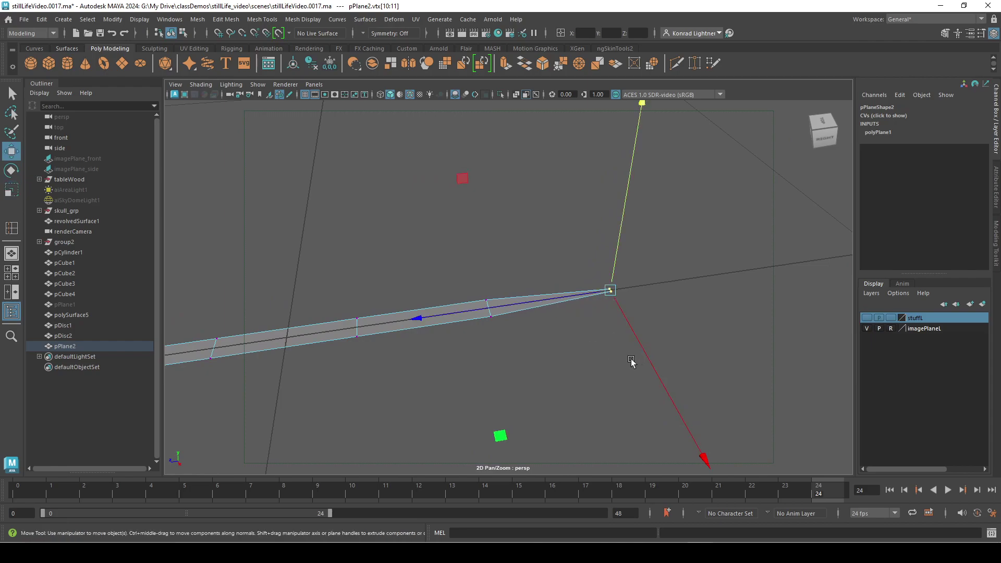
Raise the strip's two middle vertex rows and the row beside the pointed tip to begin an arch.
{"action": "right_click_drag", "start_coordinate": [632, 359], "coordinate": [556, 344], "text": "alt"}
{"action": "middle_click_drag", "start_coordinate": [556, 344], "coordinate": [711, 314], "text": "alt"}
{"action": "right_click_drag", "start_coordinate": [710, 315], "coordinate": [777, 313], "text": "alt"}
{"action": "right_click_drag", "start_coordinate": [648, 268], "coordinate": [579, 263], "text": "alt"}
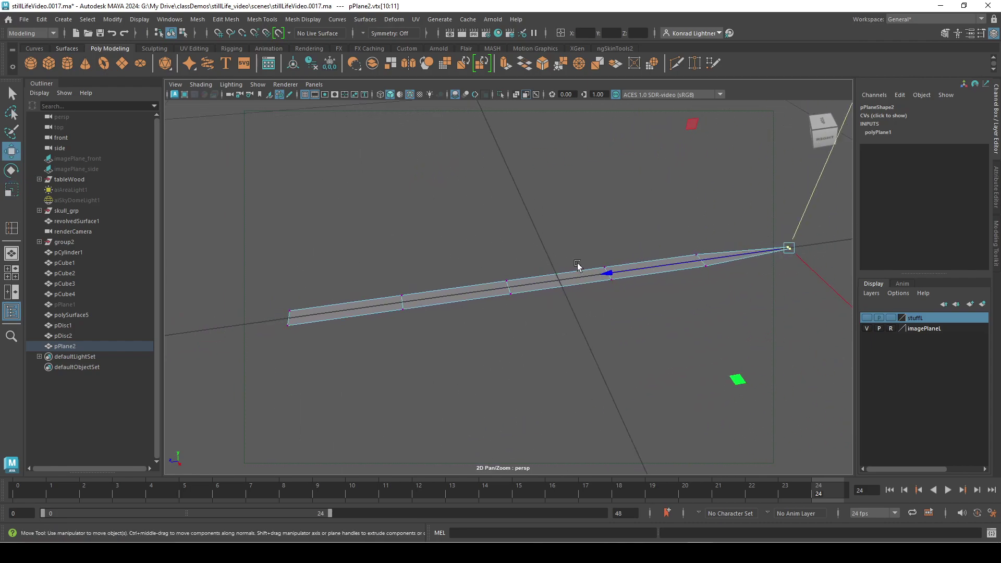
{"action": "left_click_drag", "start_coordinate": [466, 208], "coordinate": [622, 355]}
{"action": "left_click_drag", "start_coordinate": [566, 214], "coordinate": [568, 166]}
{"action": "left_click_drag", "start_coordinate": [645, 210], "coordinate": [729, 326]}
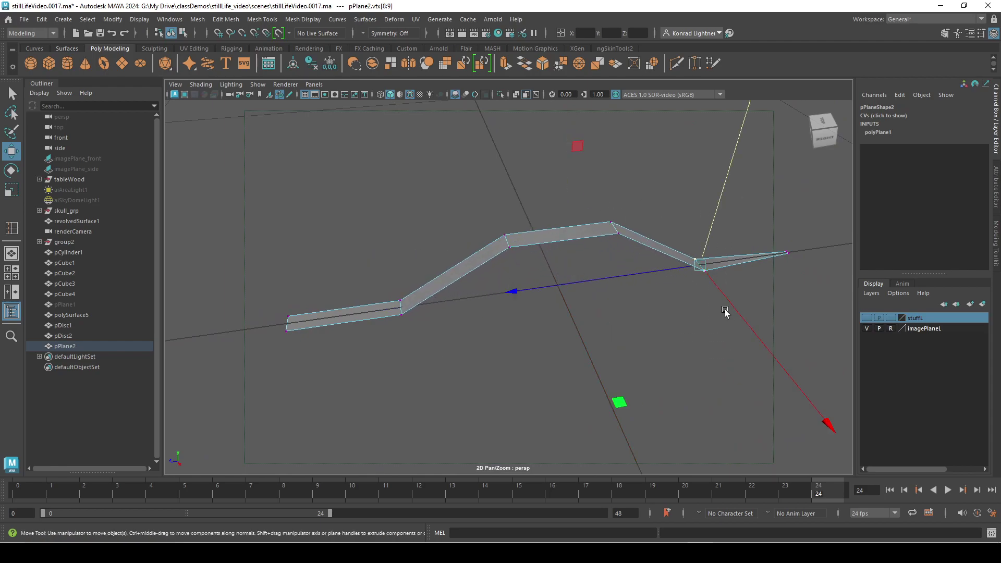
{"action": "left_click_drag", "start_coordinate": [721, 214], "coordinate": [715, 158]}
Raise the vertex row nearest the blade's wide base to complete the curve, and return to object mode.
{"action": "left_click_drag", "start_coordinate": [407, 240], "coordinate": [440, 357]}
{"action": "left_click", "coordinate": [384, 246]}
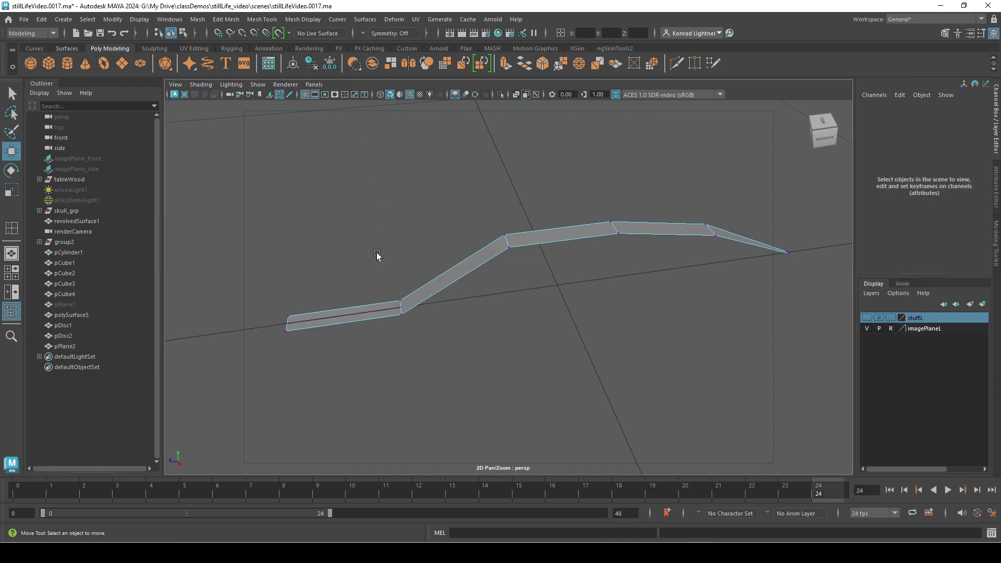
{"action": "key", "text": "ctrl+z"}
{"action": "left_click_drag", "start_coordinate": [390, 282], "coordinate": [385, 235]}
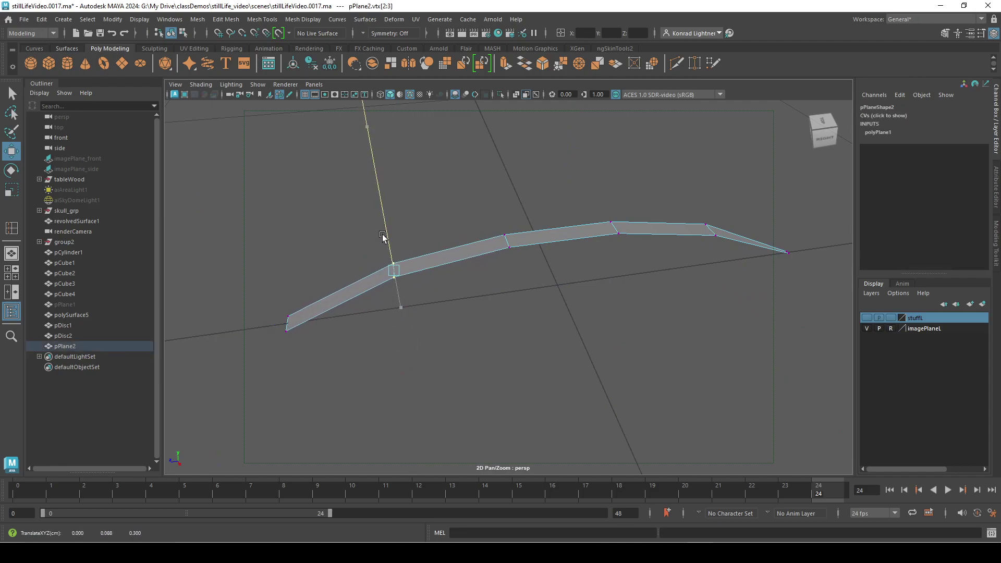
{"action": "left_click_drag", "start_coordinate": [428, 352], "coordinate": [457, 382], "text": "alt"}
{"action": "middle_click_drag", "start_coordinate": [484, 290], "coordinate": [521, 354], "text": "alt"}
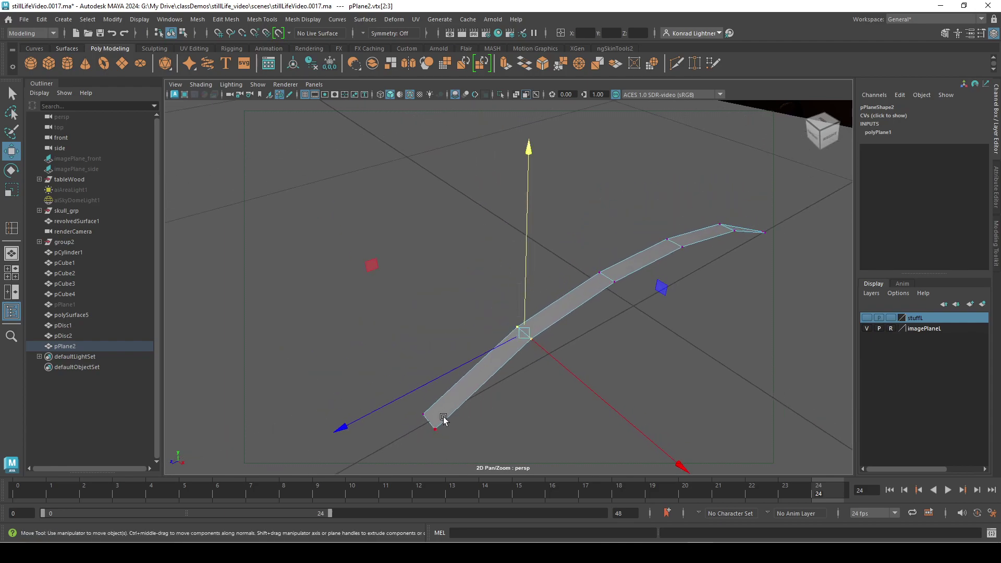
{"action": "right_click_drag", "start_coordinate": [571, 263], "coordinate": [617, 230]}
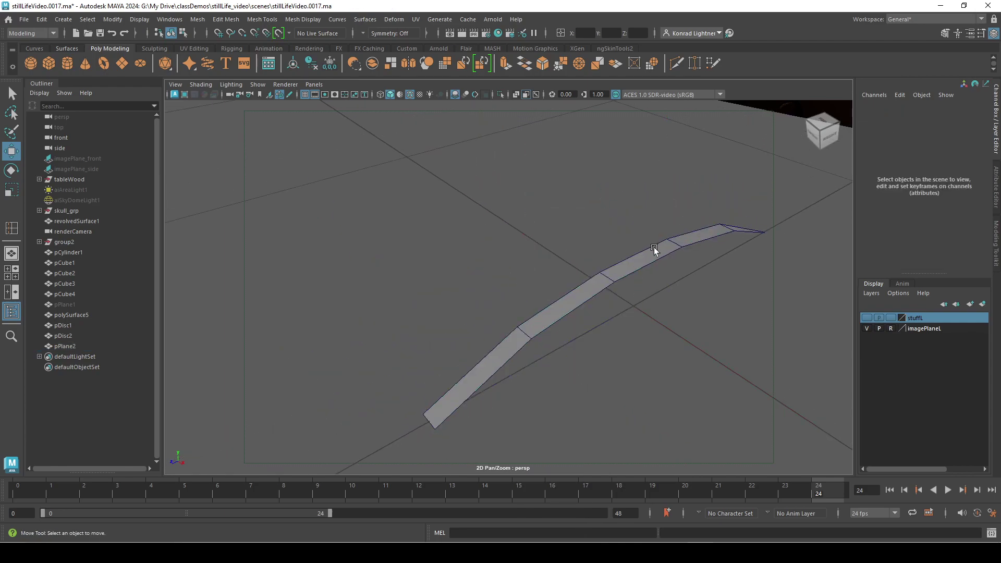
{"action": "left_click", "coordinate": [652, 253]}
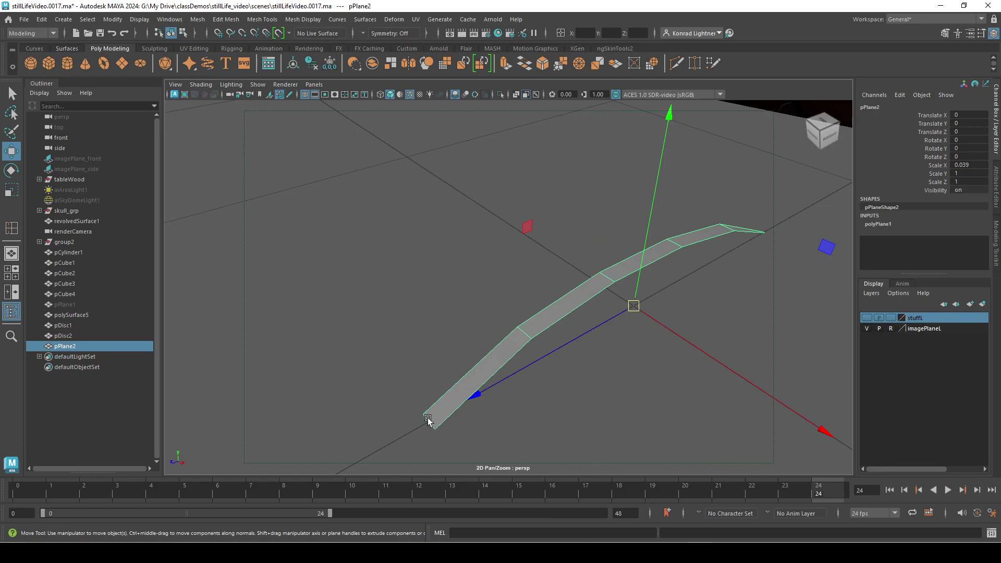
{"action": "key", "text": "d"}
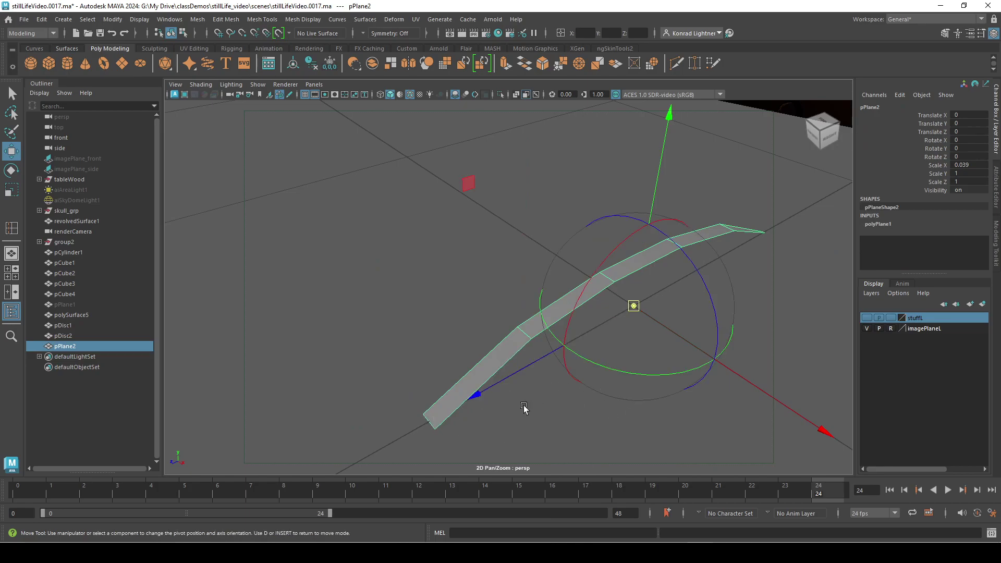
{"action": "key", "text": "ctrl+z"}
{"action": "key", "text": "d"}
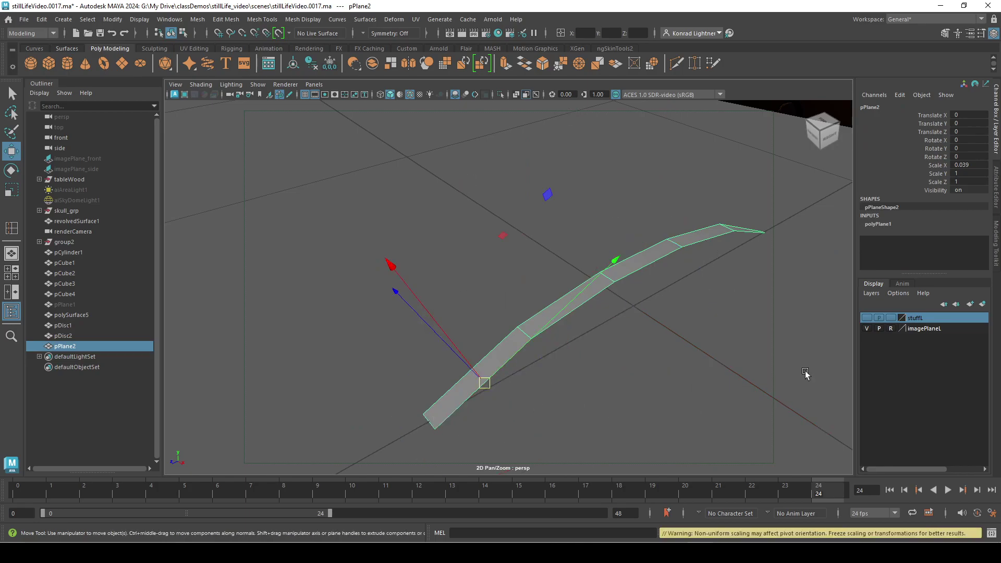
{"action": "key", "text": "Delete"}
{"action": "key", "text": "ctrl+z"}
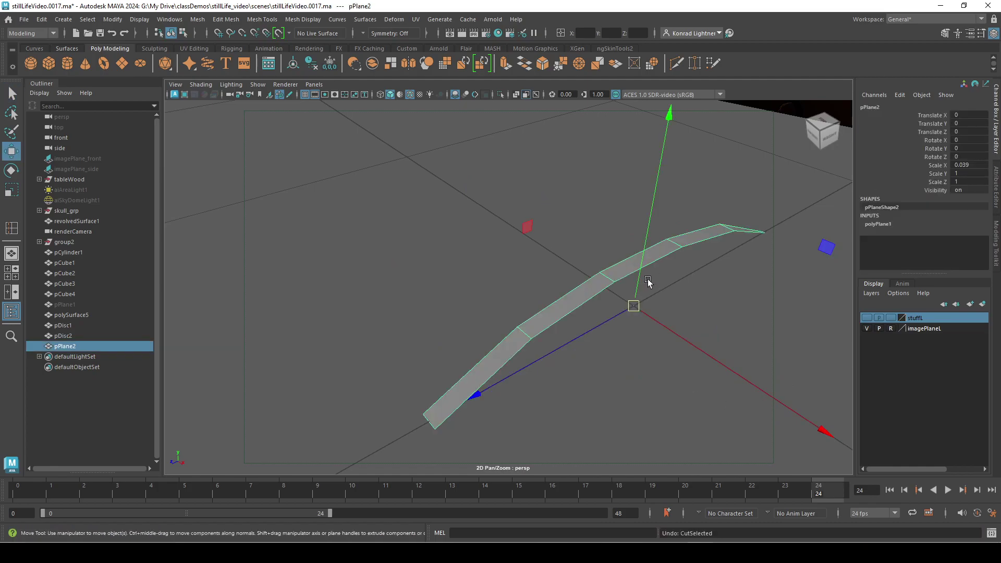
Snap the grass blade's pivot to the middle of its wide base edge.
{"action": "key", "text": "d"}
{"action": "left_click", "coordinate": [538, 366]}
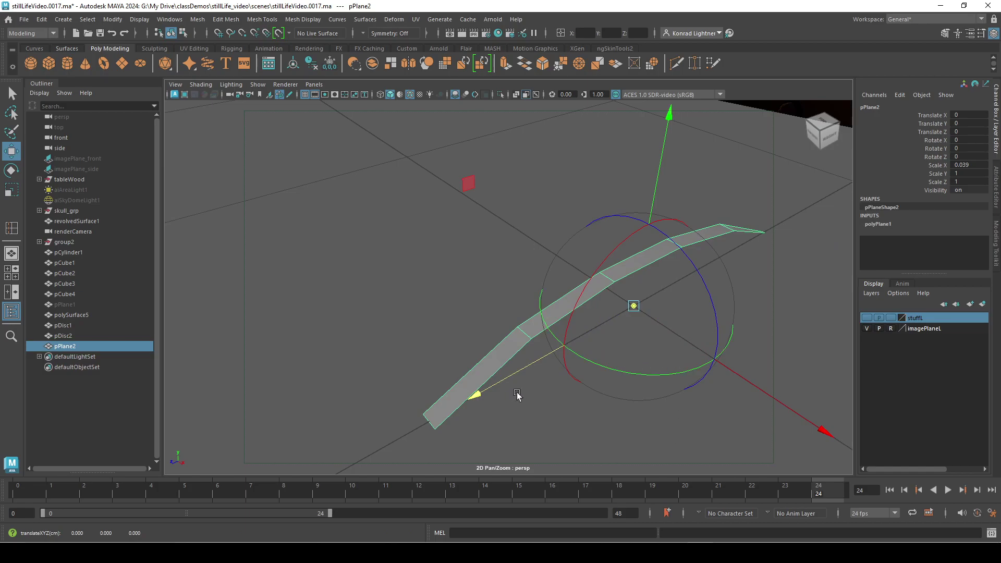
{"action": "key", "text": "c"}
{"action": "left_click", "coordinate": [428, 427]}
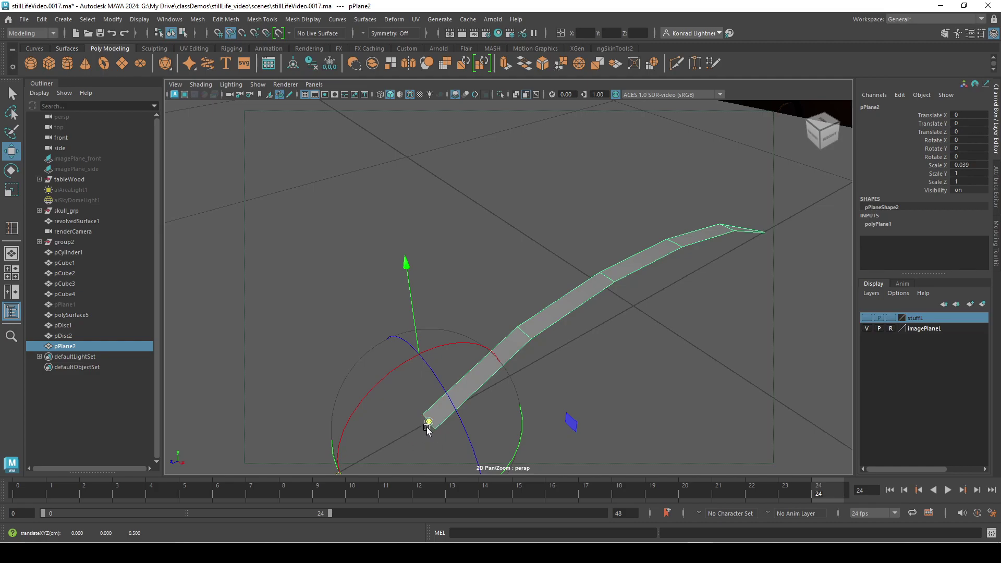
{"action": "left_click_drag", "start_coordinate": [441, 428], "coordinate": [341, 451], "text": "alt"}
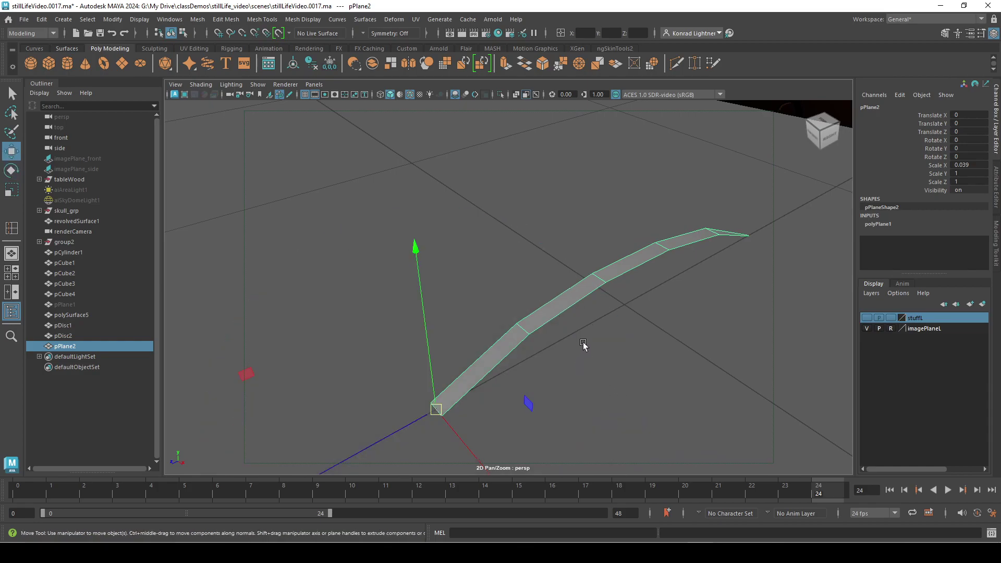
Snap the blade to the grid origin by its base, at Translate Z -0.5.
{"action": "middle_click_drag", "start_coordinate": [581, 345], "coordinate": [639, 304]}
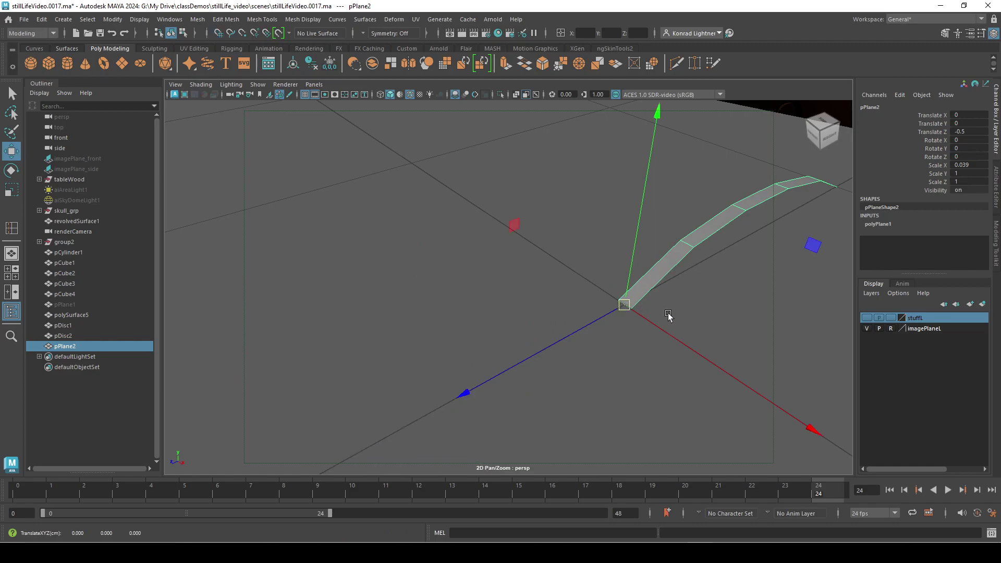
{"action": "right_click_drag", "start_coordinate": [666, 315], "coordinate": [621, 313], "text": "alt"}
{"action": "middle_click_drag", "start_coordinate": [621, 313], "coordinate": [517, 353], "text": "alt"}
Rotate the blade upright around its base to about 68.65 degrees in X.
{"action": "key", "text": "e"}
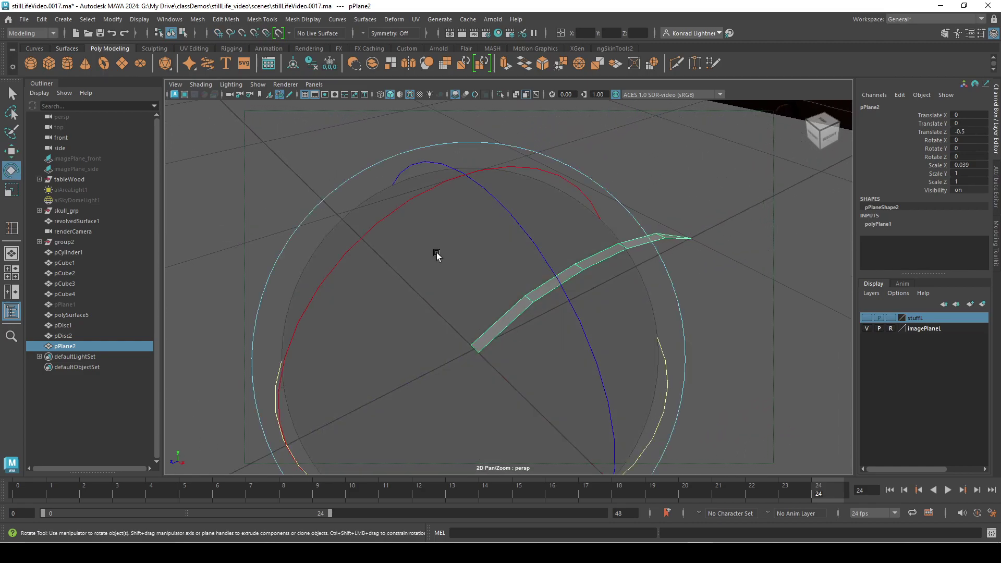
{"action": "left_click_drag", "start_coordinate": [408, 208], "coordinate": [237, 390]}
{"action": "left_click_drag", "start_coordinate": [382, 337], "coordinate": [436, 277], "text": "alt"}
{"action": "middle_click_drag", "start_coordinate": [437, 268], "coordinate": [461, 295], "text": "alt"}
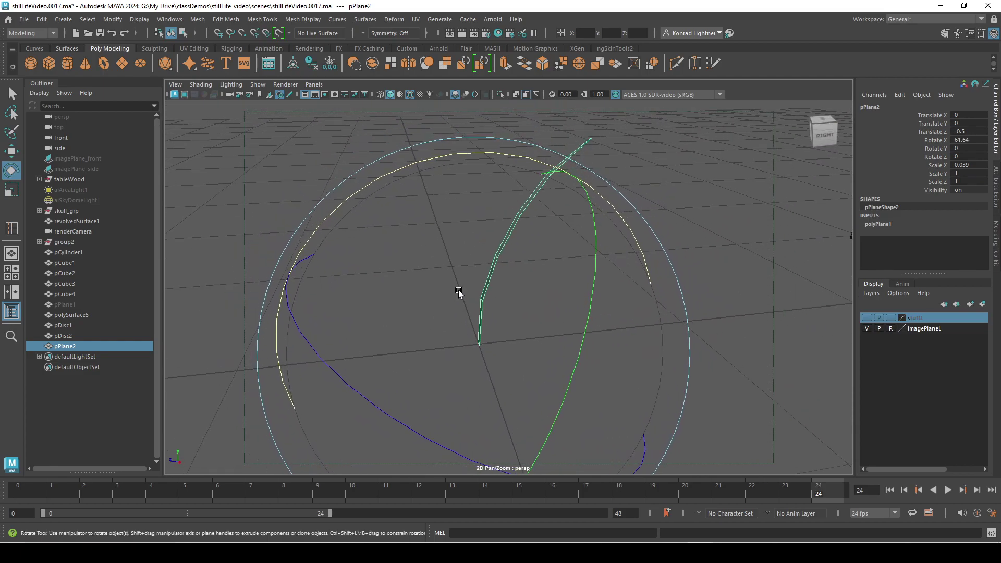
{"action": "left_click_drag", "start_coordinate": [486, 170], "coordinate": [466, 160]}
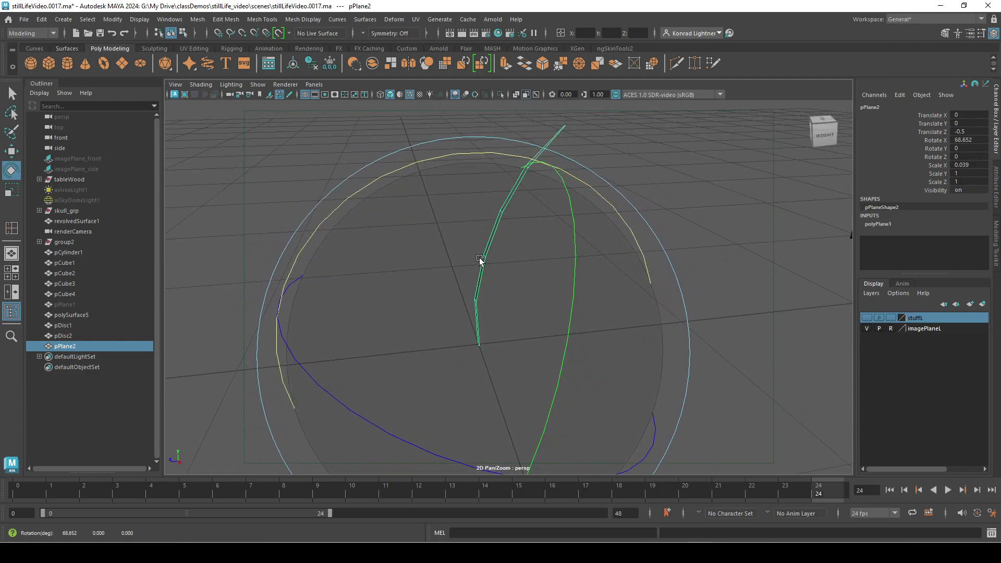
{"action": "left_click_drag", "start_coordinate": [474, 252], "coordinate": [551, 257], "text": "alt"}
{"action": "key", "text": "w"}
{"action": "middle_click_drag", "start_coordinate": [586, 284], "coordinate": [566, 359], "text": "alt"}
{"action": "left_click_drag", "start_coordinate": [578, 363], "coordinate": [481, 346], "text": "alt"}
{"action": "left_click_drag", "start_coordinate": [461, 277], "coordinate": [679, 294], "text": "alt"}
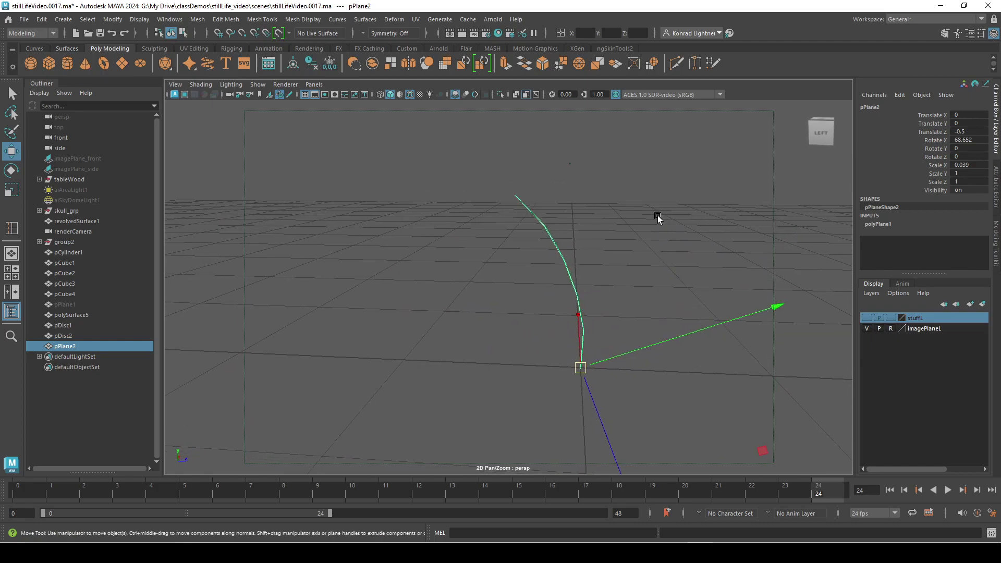
Freeze the blade's transformations and rename it grassA_geo.
{"action": "left_click", "coordinate": [116, 20]}
{"action": "left_click", "coordinate": [160, 71]}
{"action": "left_click_drag", "start_coordinate": [634, 282], "coordinate": [539, 271], "text": "alt"}
{"action": "left_click_drag", "start_coordinate": [584, 356], "coordinate": [514, 325], "text": "alt"}
{"action": "double_click", "coordinate": [85, 347]}
{"action": "type", "text": "grass"}
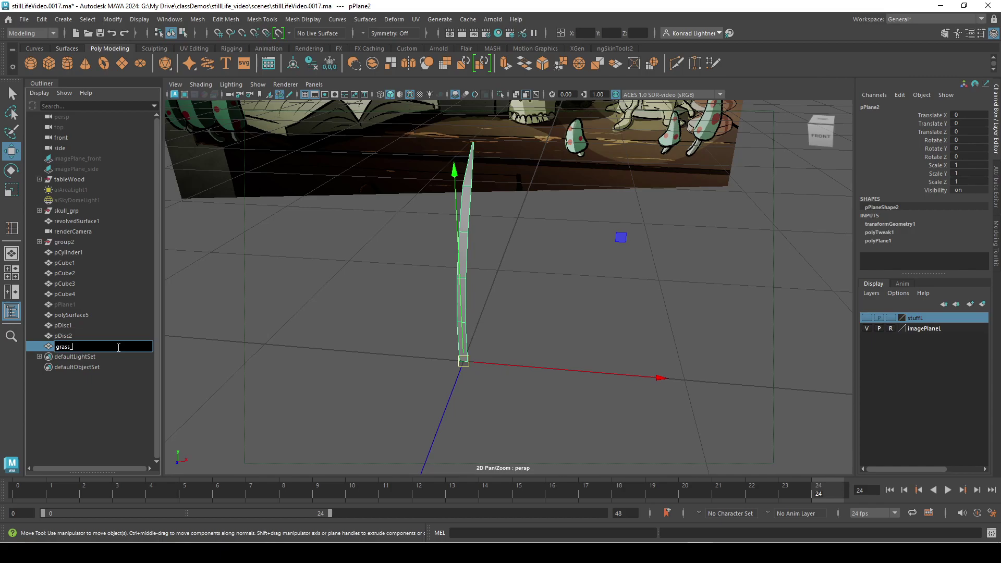
{"action": "type", "text": "A_geo"}
{"action": "key", "text": "Return"}
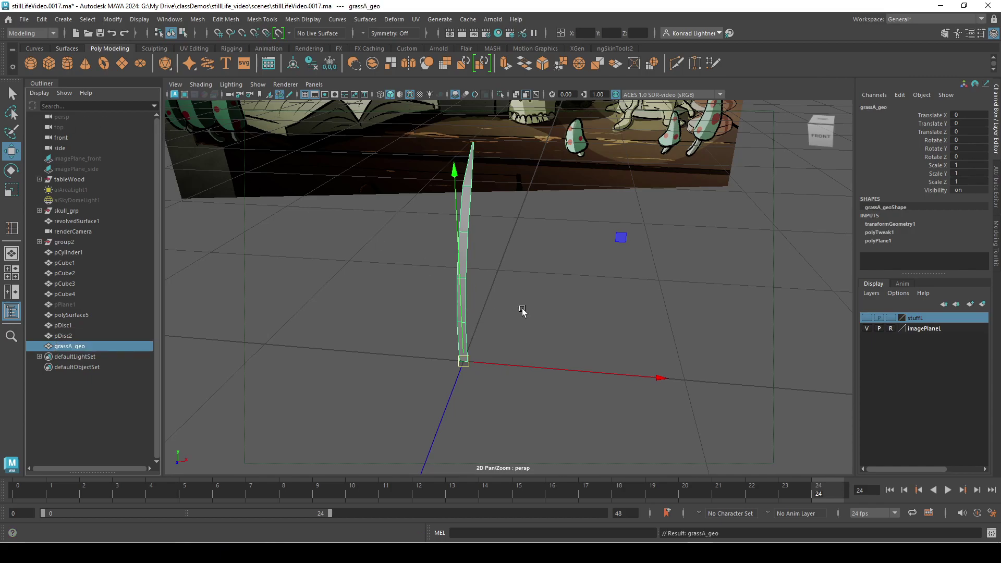
Duplicate the grass blade and set the copy's Rotate Y to -90.
{"action": "key", "text": "ctrl+d"}
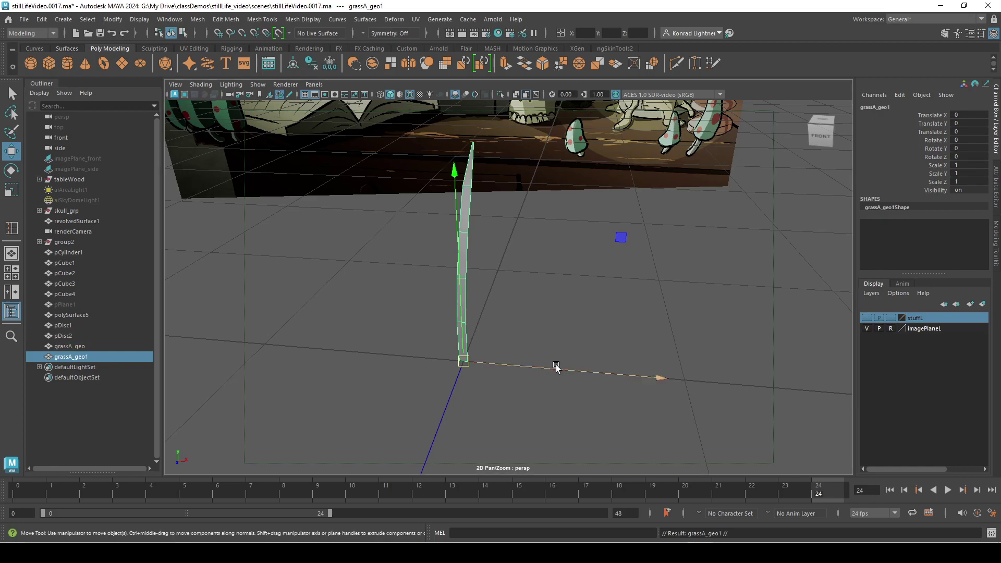
{"action": "key", "text": "e"}
{"action": "key", "text": "minus"}
{"action": "key", "text": "minus"}
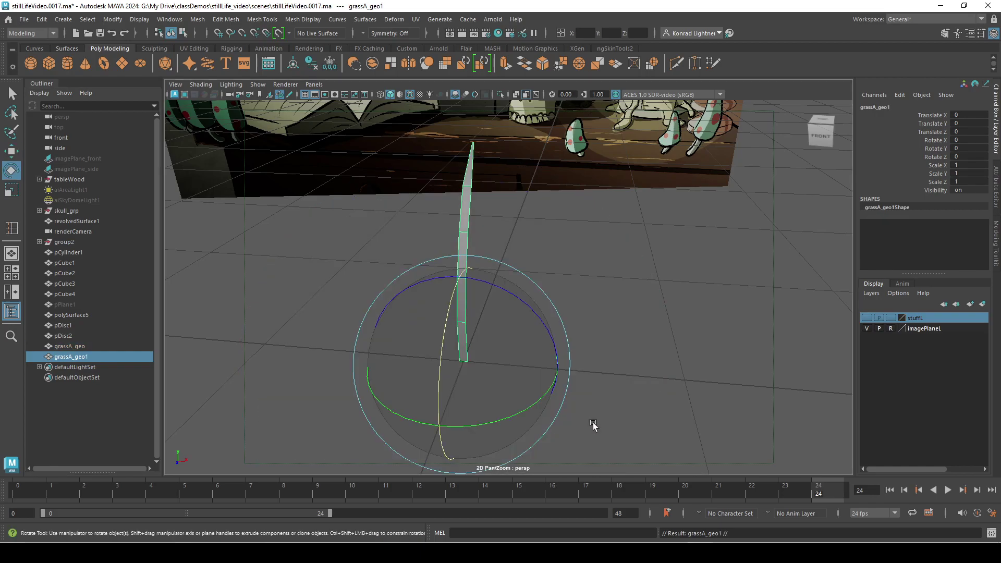
{"action": "left_click_drag", "start_coordinate": [495, 382], "coordinate": [459, 392]}
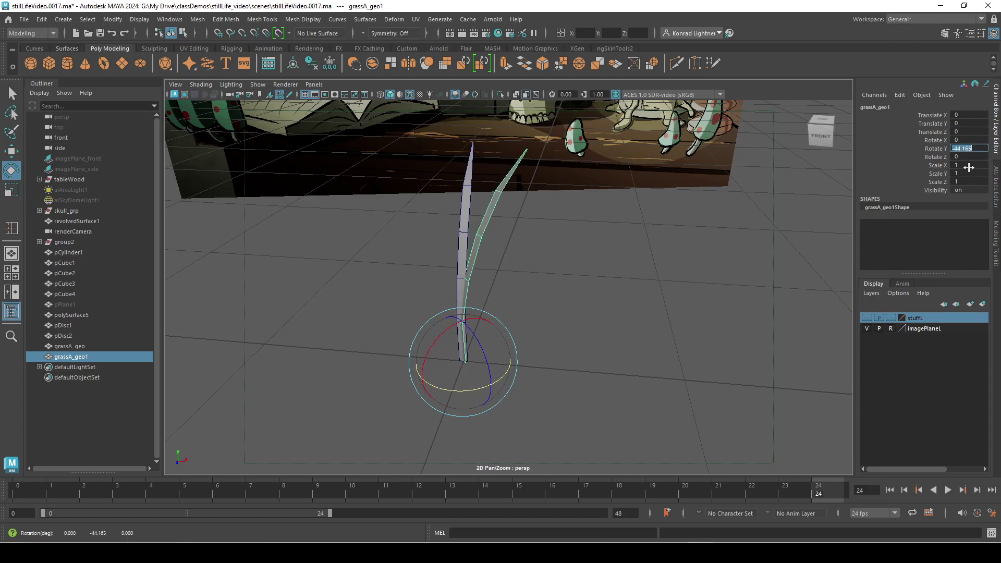
{"action": "key", "text": "Return"}
{"action": "mouse_move", "coordinate": [749, 301]}
{"action": "left_mouse_down", "text": "alt"}
{"action": "mouse_move", "coordinate": [758, 325]}
{"action": "mouse_move", "coordinate": [826, 304]}
{"action": "mouse_move", "coordinate": [733, 305]}
{"action": "mouse_move", "coordinate": [760, 315]}
{"action": "left_mouse_up", "text": "alt"}
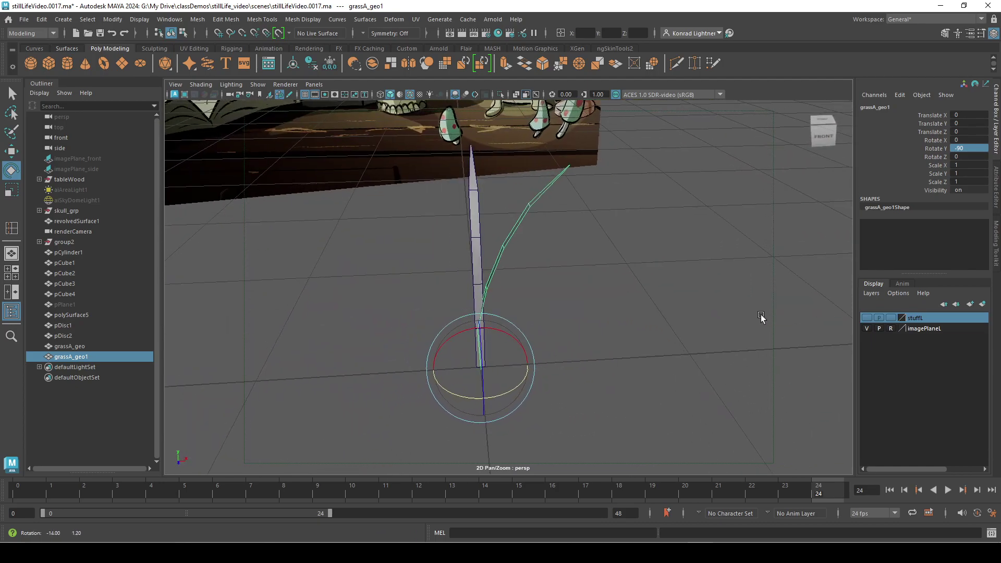
Rotate the copied blade's upper four vertex rows and shift them outward to begin a stronger bend.
{"action": "left_click", "coordinate": [580, 248]}
{"action": "left_click", "coordinate": [522, 217]}
{"action": "right_click_drag", "start_coordinate": [523, 217], "coordinate": [492, 215]}
{"action": "left_click_drag", "start_coordinate": [500, 171], "coordinate": [675, 309]}
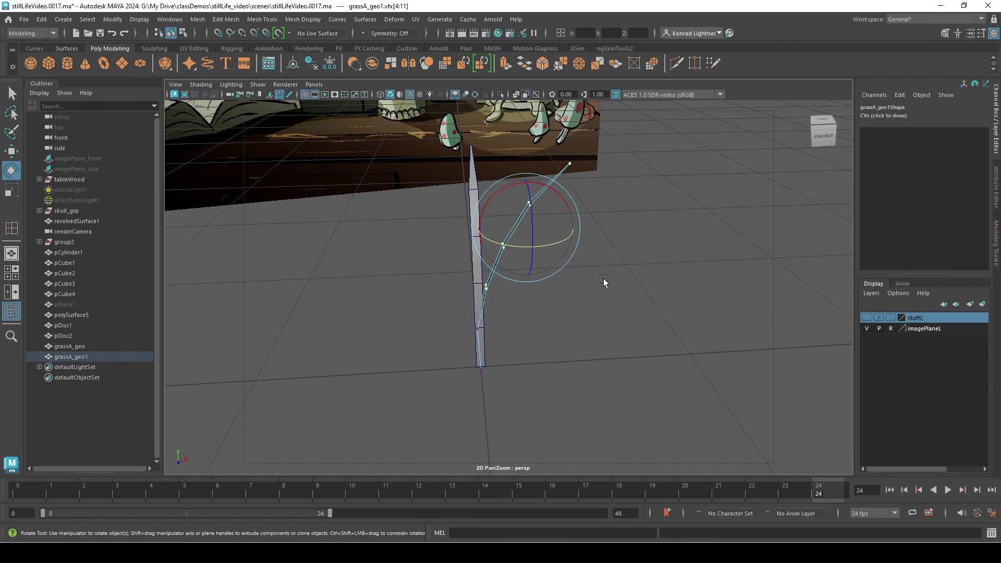
{"action": "left_click_drag", "start_coordinate": [490, 199], "coordinate": [527, 199]}
{"action": "key", "text": "w"}
{"action": "left_click_drag", "start_coordinate": [478, 254], "coordinate": [493, 254]}
{"action": "left_click_drag", "start_coordinate": [536, 295], "coordinate": [497, 242]}
Rotate the copied blade's upper vertices downward, and lower its tip and the row beside it into a droop.
{"action": "left_click_drag", "start_coordinate": [516, 199], "coordinate": [660, 279]}
{"action": "key", "text": "e"}
{"action": "left_click_drag", "start_coordinate": [606, 180], "coordinate": [619, 212]}
{"action": "key", "text": "w"}
{"action": "left_click_drag", "start_coordinate": [674, 286], "coordinate": [592, 214]}
{"action": "left_click_drag", "start_coordinate": [607, 171], "coordinate": [606, 189]}
{"action": "left_click_drag", "start_coordinate": [539, 189], "coordinate": [567, 249]}
{"action": "left_click_drag", "start_coordinate": [551, 163], "coordinate": [552, 179]}
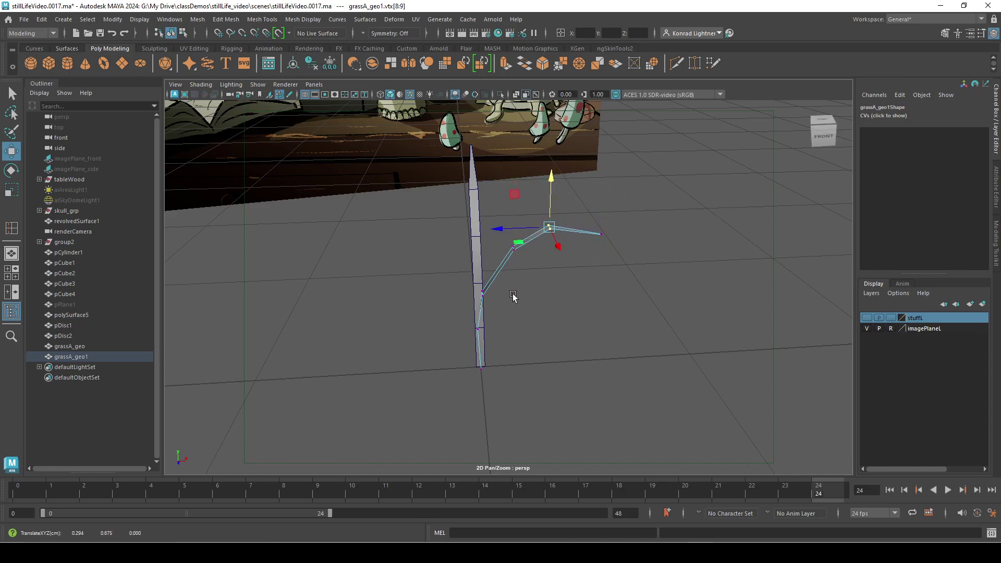
Scale up the two vertex rows below the drooping blade's tip to about 1.32, and return to object mode.
{"action": "left_click_drag", "start_coordinate": [479, 179], "coordinate": [539, 247]}
{"action": "key", "text": "e"}
{"action": "key", "text": "r"}
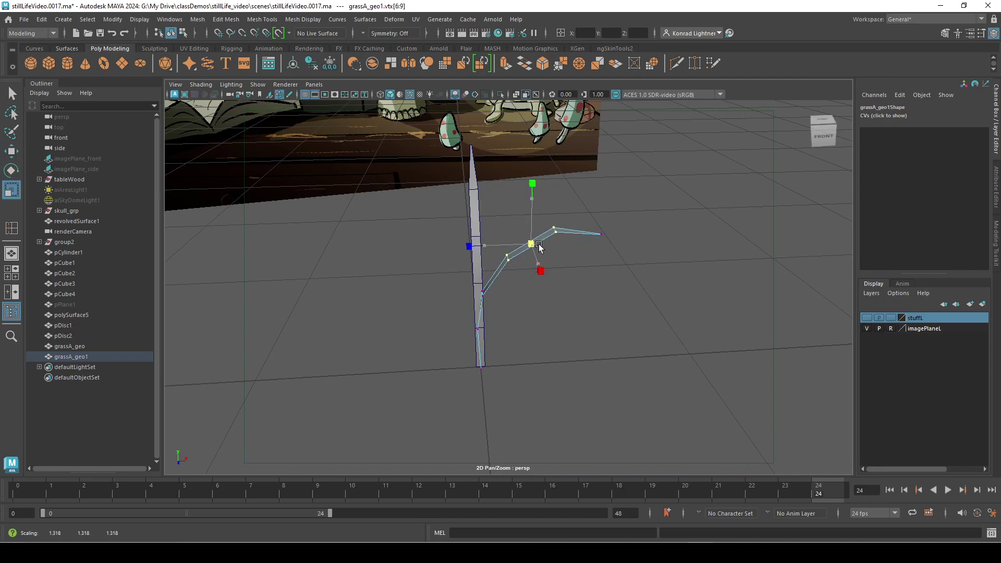
{"action": "left_click_drag", "start_coordinate": [581, 274], "coordinate": [549, 372], "text": "alt"}
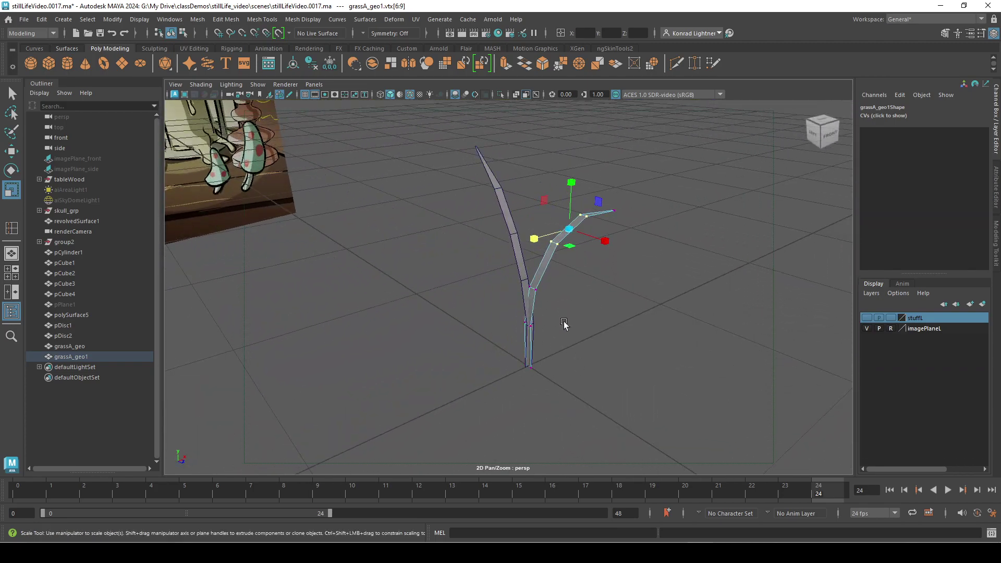
{"action": "left_click_drag", "start_coordinate": [571, 184], "coordinate": [571, 70]}
{"action": "key", "text": "ctrl+z"}
{"action": "right_click_drag", "start_coordinate": [536, 293], "coordinate": [678, 269]}
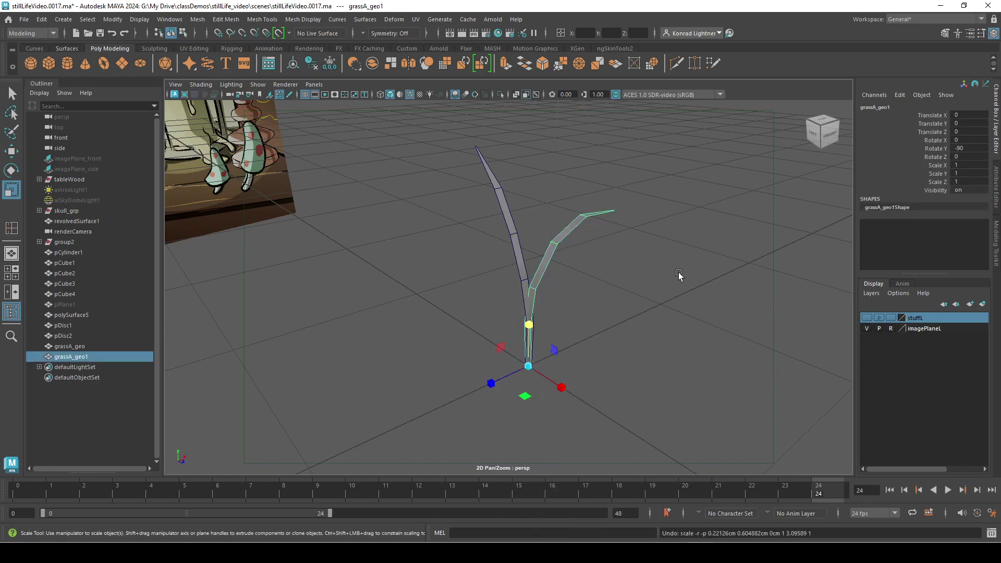
{"action": "left_click", "coordinate": [678, 269]}
{"action": "left_click", "coordinate": [570, 227]}
Try scaling the whole drooping blade along its height and its width, undoing each attempt.
{"action": "left_click_drag", "start_coordinate": [529, 324], "coordinate": [542, 233]}
{"action": "key", "text": "ctrl+z"}
{"action": "left_click_drag", "start_coordinate": [565, 388], "coordinate": [511, 349]}
{"action": "key", "text": "ctrl+z"}
Tilt the drooping blade to about -5.54 degrees in X and freeze its transformations.
{"action": "left_click_drag", "start_coordinate": [516, 264], "coordinate": [628, 313], "text": "alt"}
{"action": "key", "text": "w"}
{"action": "left_click", "coordinate": [608, 293]}
{"action": "left_click", "coordinate": [554, 245]}
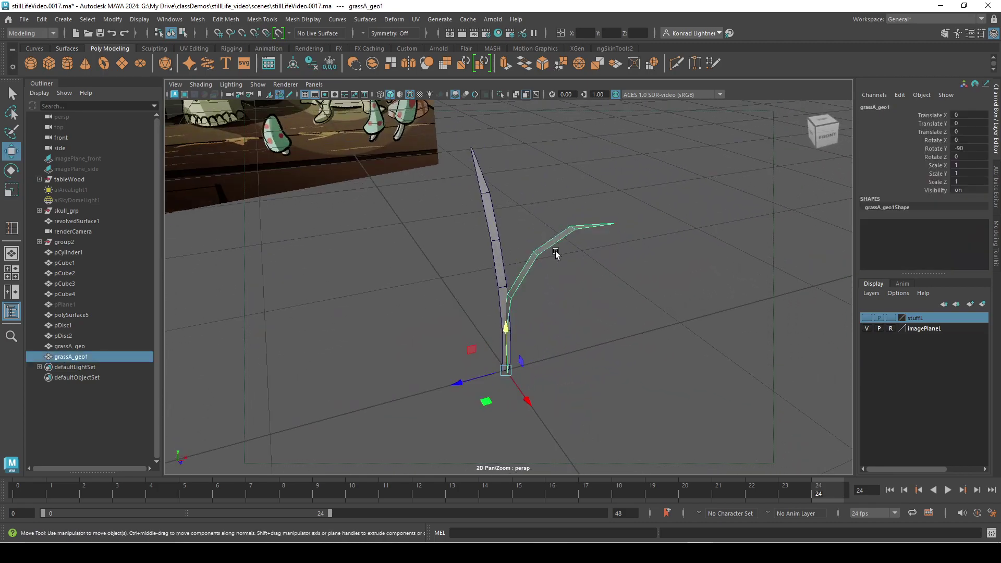
{"action": "key", "text": "e"}
{"action": "left_click_drag", "start_coordinate": [494, 337], "coordinate": [496, 346]}
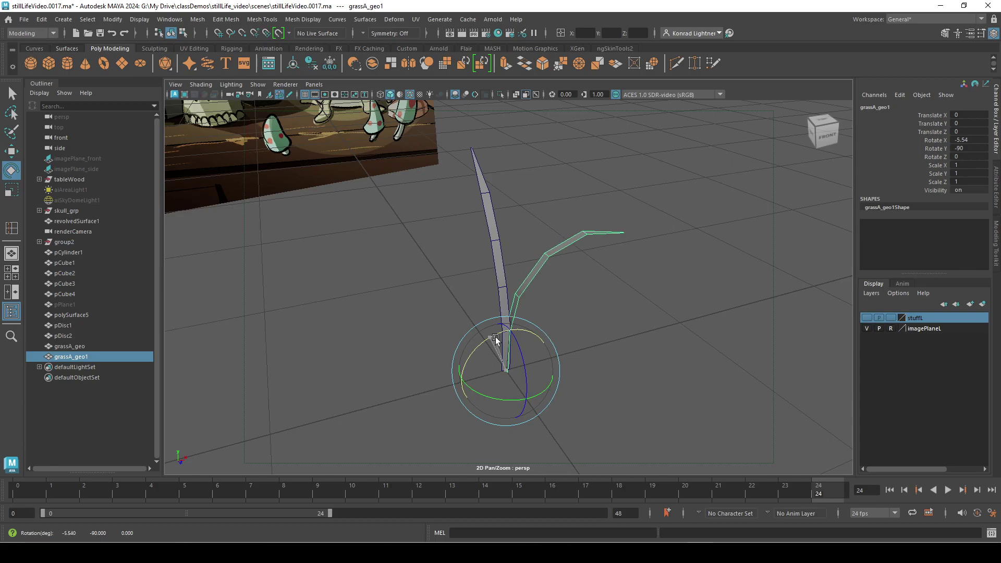
{"action": "left_click", "coordinate": [116, 20]}
{"action": "left_click", "coordinate": [167, 68]}
{"action": "left_click", "coordinate": [621, 343]}
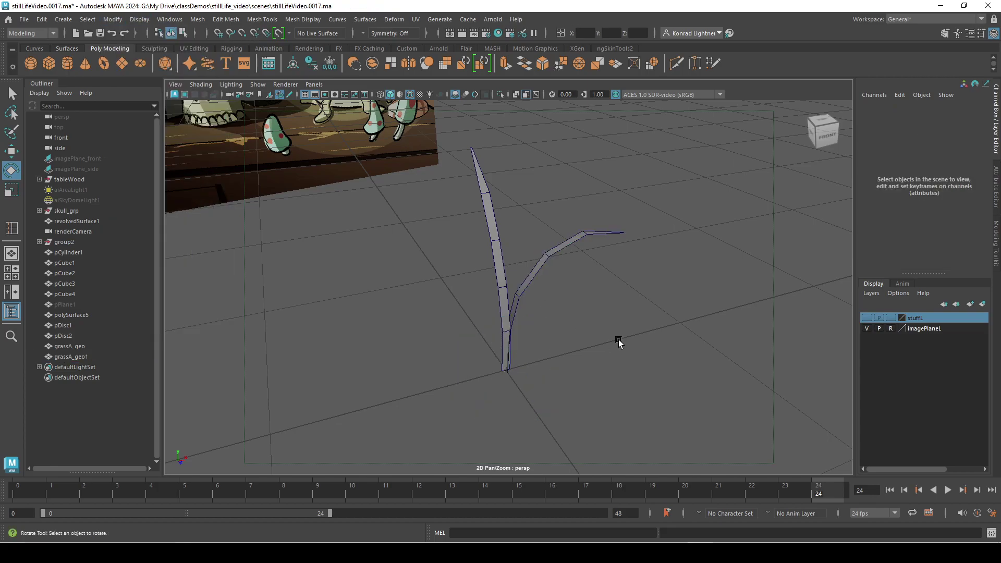
Duplicate the original upright grass blade and set the copy's Rotate Y to 90.
{"action": "left_click", "coordinate": [502, 281]}
{"action": "left_click_drag", "start_coordinate": [531, 289], "coordinate": [617, 364], "text": "alt"}
{"action": "key", "text": "ctrl+d"}
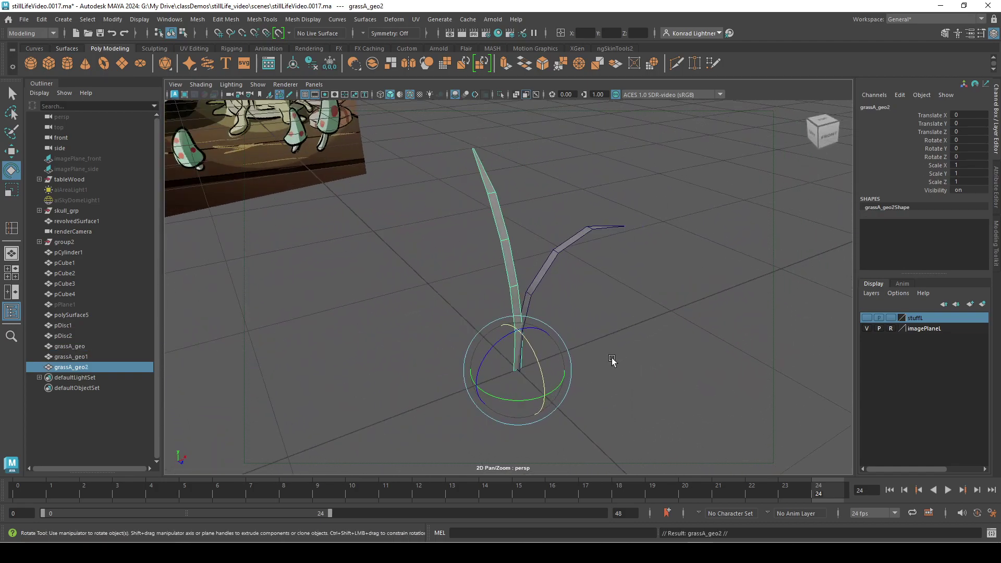
{"action": "left_click_drag", "start_coordinate": [527, 401], "coordinate": [617, 365]}
{"action": "type", "text": "90"}
{"action": "key", "text": "Return"}
{"action": "left_click_drag", "start_coordinate": [599, 291], "coordinate": [535, 329], "text": "alt"}
Shift the two middle vertex rows of the new copy outward to change its bend.
{"action": "right_click_drag", "start_coordinate": [460, 235], "coordinate": [425, 234]}
{"action": "left_click_drag", "start_coordinate": [464, 274], "coordinate": [453, 187], "text": "alt"}
{"action": "left_click_drag", "start_coordinate": [404, 143], "coordinate": [515, 330]}
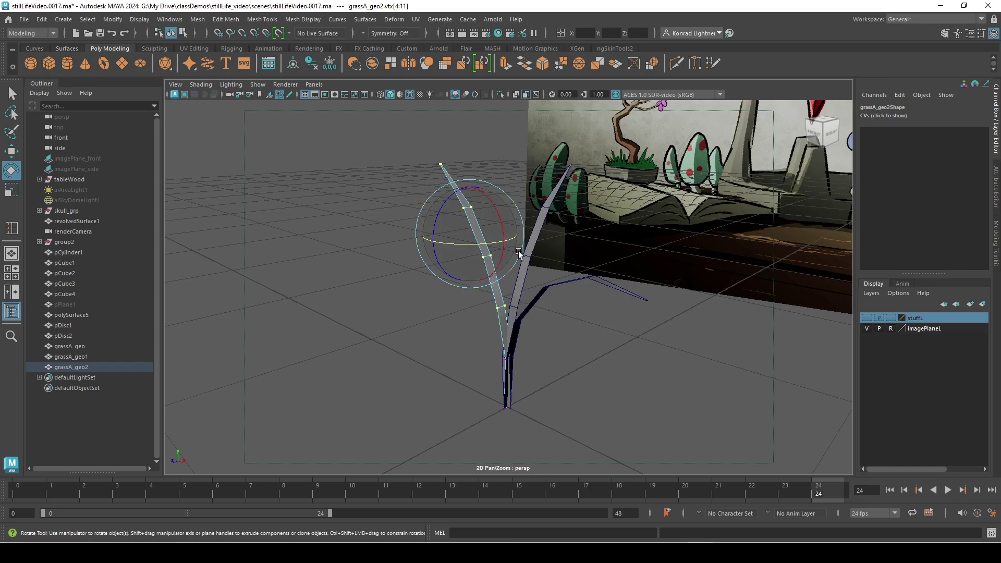
{"action": "left_click", "coordinate": [438, 335]}
{"action": "left_click_drag", "start_coordinate": [458, 241], "coordinate": [518, 333]}
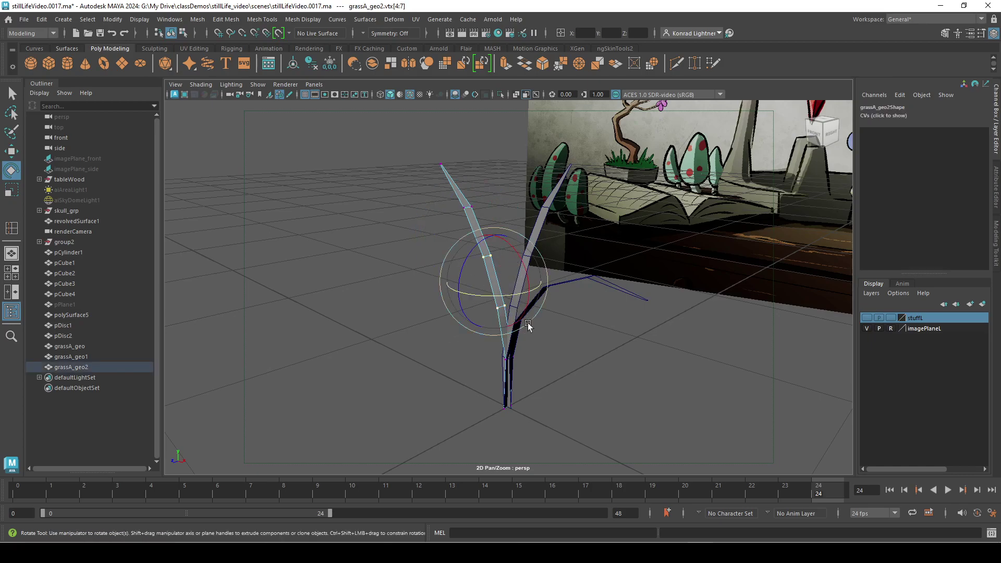
{"action": "key", "text": "w"}
{"action": "left_click_drag", "start_coordinate": [527, 291], "coordinate": [517, 288]}
Rotate the top two vertex rows of the new copy to bend its end, and reposition the tip.
{"action": "left_click_drag", "start_coordinate": [480, 336], "coordinate": [515, 224], "text": "alt"}
{"action": "key", "text": "e"}
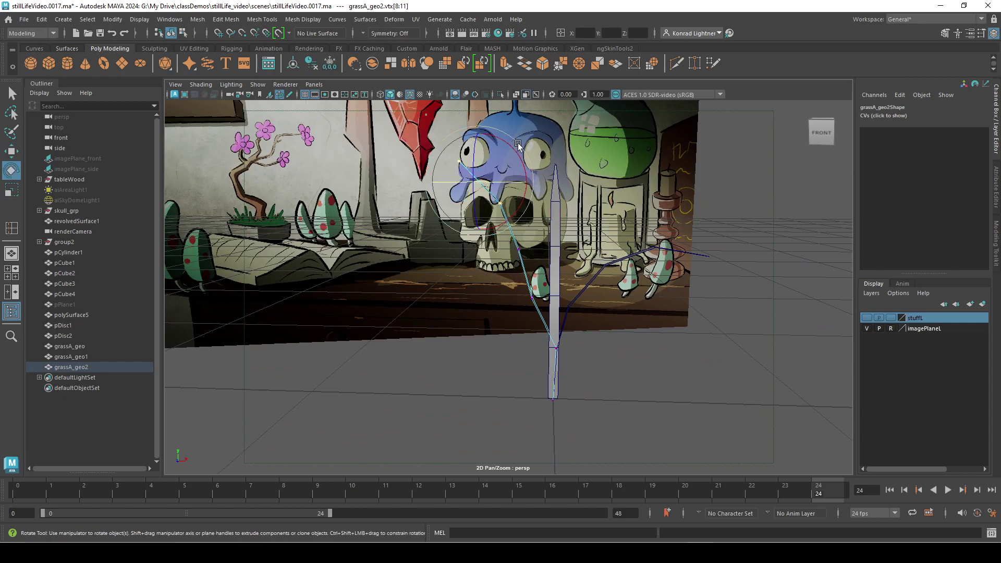
{"action": "key", "text": "w"}
{"action": "left_click_drag", "start_coordinate": [437, 152], "coordinate": [476, 194]}
{"action": "left_click_drag", "start_coordinate": [511, 167], "coordinate": [498, 166]}
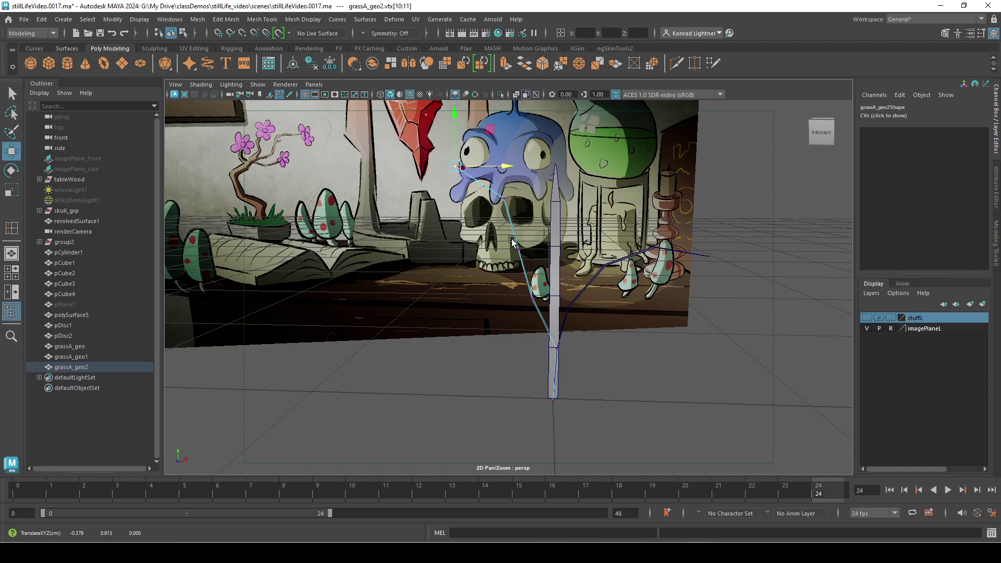
Shift the new copy's fourth vertex row from the base inward, lower its upper vertices slightly, and return to object mode.
{"action": "left_click_drag", "start_coordinate": [517, 241], "coordinate": [560, 254]}
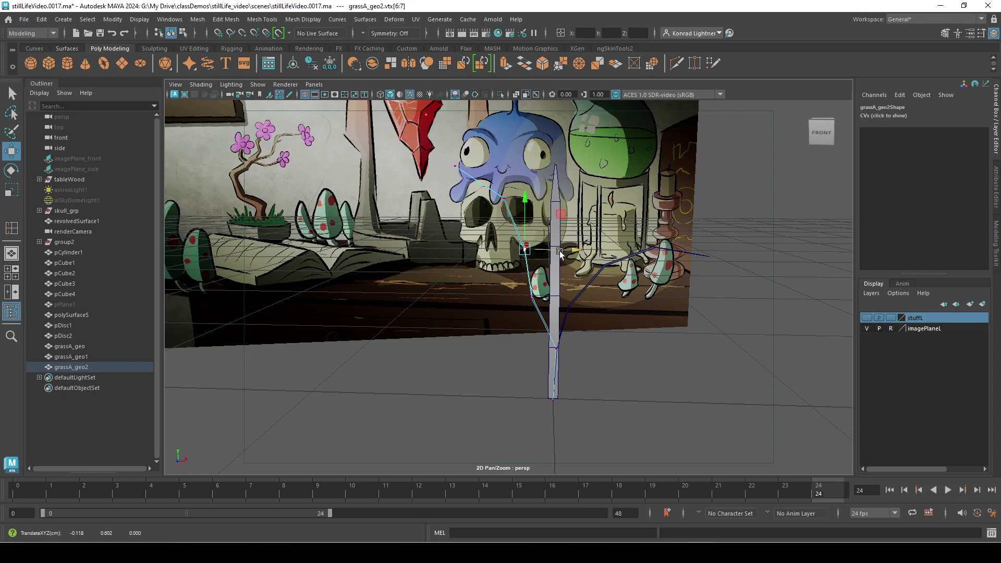
{"action": "left_click_drag", "start_coordinate": [521, 290], "coordinate": [480, 256]}
{"action": "right_click_drag", "start_coordinate": [480, 255], "coordinate": [444, 245]}
{"action": "left_click_drag", "start_coordinate": [416, 193], "coordinate": [526, 275]}
{"action": "left_click_drag", "start_coordinate": [459, 186], "coordinate": [459, 192]}
{"action": "left_click_drag", "start_coordinate": [526, 300], "coordinate": [482, 247], "text": "alt"}
{"action": "key", "text": "F8"}
Scale the third blade down uniformly from its base so it is shorter than the original blade.
{"action": "key", "text": "r"}
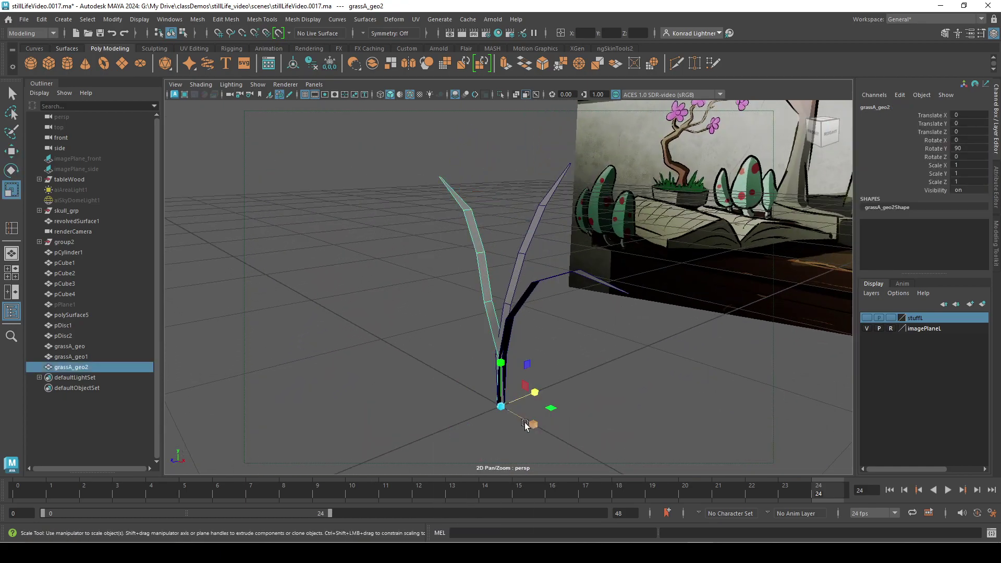
{"action": "left_click_drag", "start_coordinate": [503, 403], "coordinate": [420, 405]}
{"action": "left_click_drag", "start_coordinate": [498, 405], "coordinate": [547, 416], "text": "alt"}
{"action": "left_click_drag", "start_coordinate": [592, 394], "coordinate": [546, 348], "text": "alt"}
{"action": "left_click", "coordinate": [549, 402]}
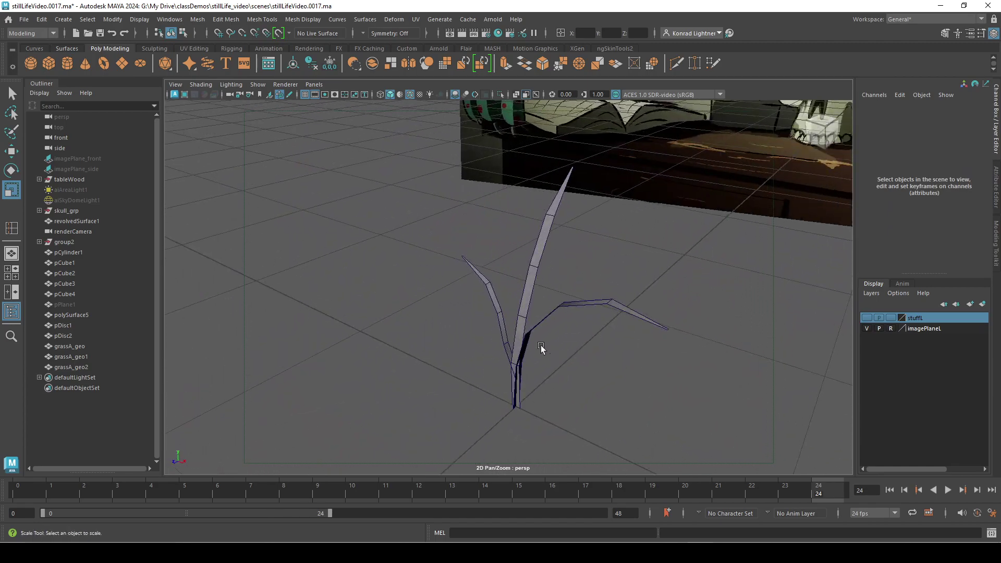
Freeze the transformations of all three grass blades.
{"action": "left_click_drag", "start_coordinate": [458, 294], "coordinate": [560, 387]}
{"action": "left_click", "coordinate": [113, 19]}
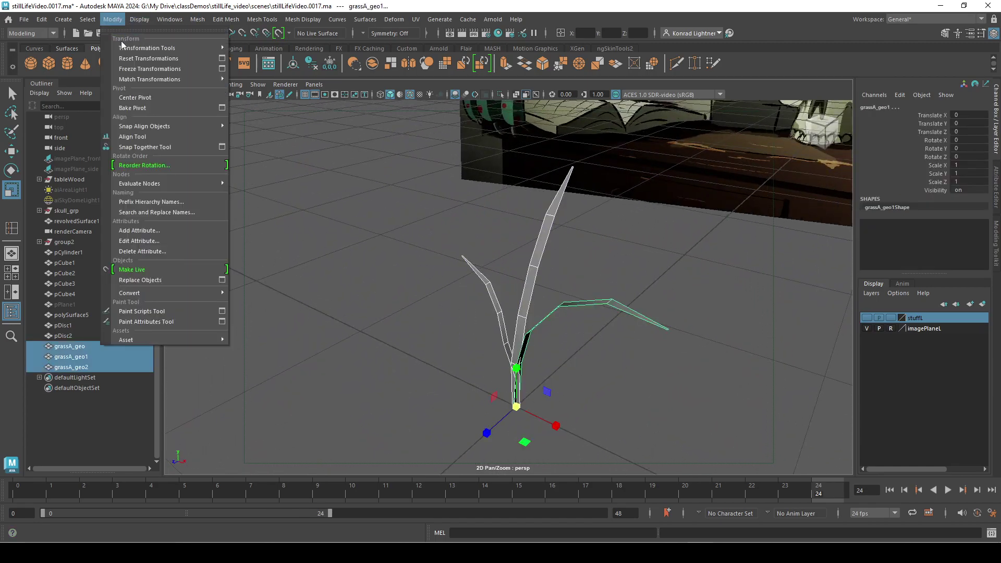
{"action": "left_click", "coordinate": [154, 69]}
Rename the two duplicated blades grassB_geo and grassC_geo.
{"action": "double_click", "coordinate": [70, 357]}
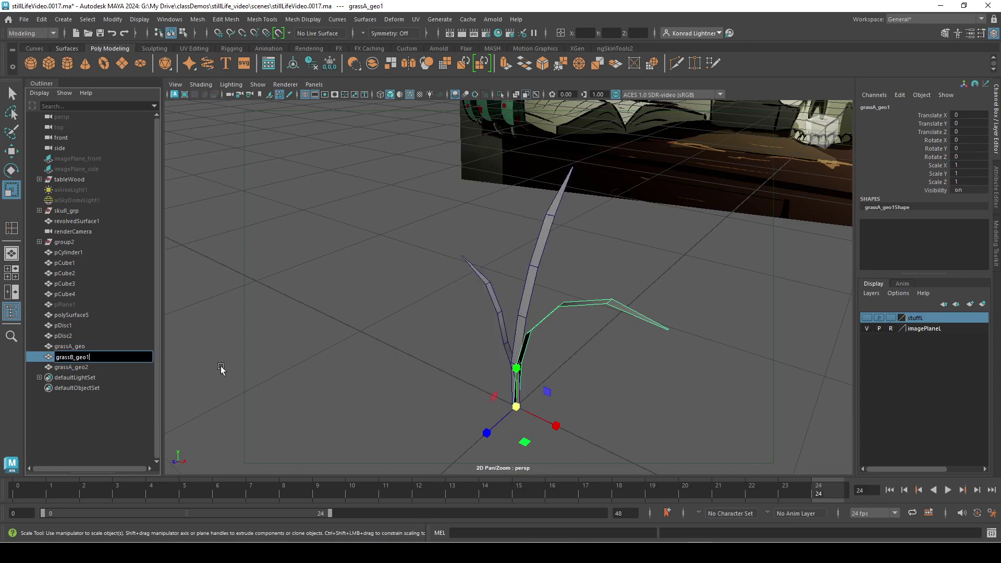
{"action": "key", "text": "Return"}
{"action": "scroll", "coordinate": [221, 368], "scroll_direction": "up", "scroll_amount": 2}
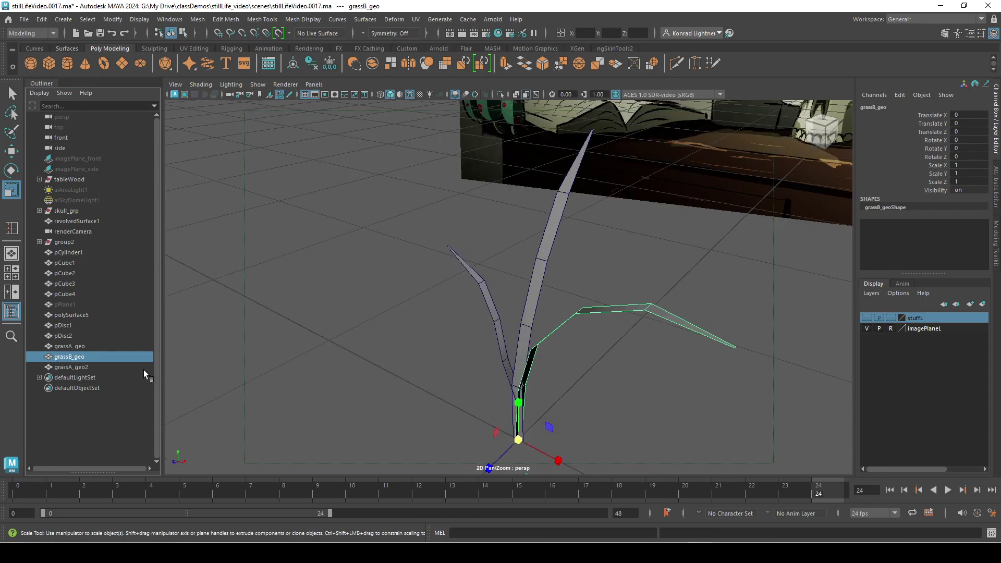
{"action": "double_click", "coordinate": [69, 367]}
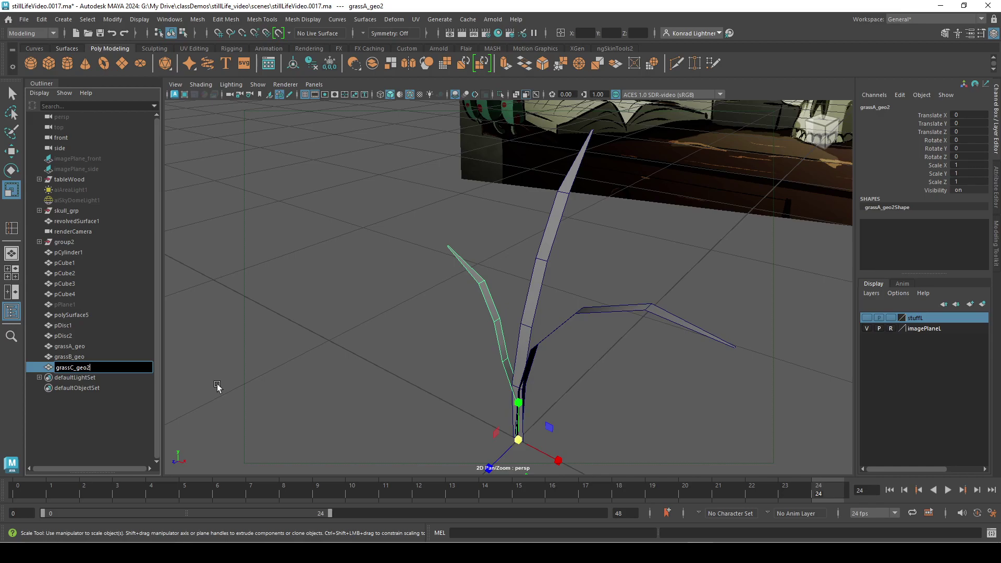
{"action": "key", "text": "Return"}
Select grassA_geo, grassB_geo and grassC_geo together, switch to the UV Editing workspace and apply a camera-based UV projection to them.
{"action": "left_click", "coordinate": [104, 346], "text": "shift"}
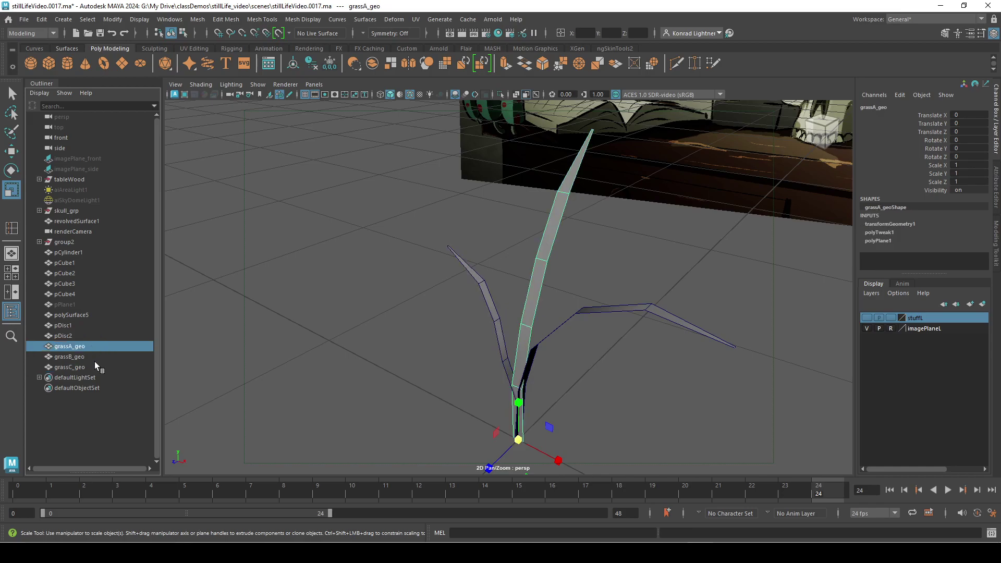
{"action": "left_click_drag", "start_coordinate": [530, 352], "coordinate": [673, 326], "text": "alt"}
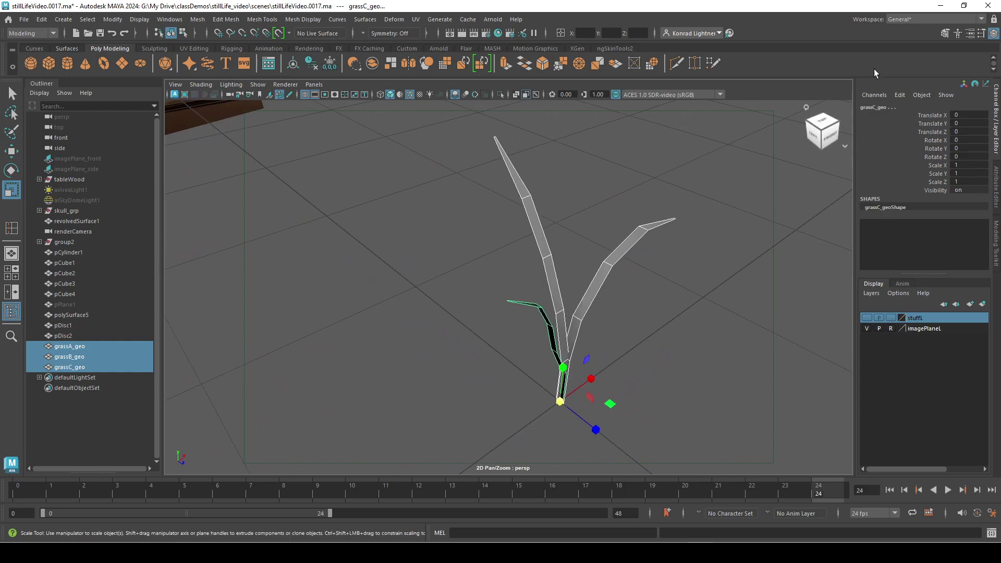
{"action": "left_click", "coordinate": [916, 20]}
{"action": "left_click", "coordinate": [946, 85]}
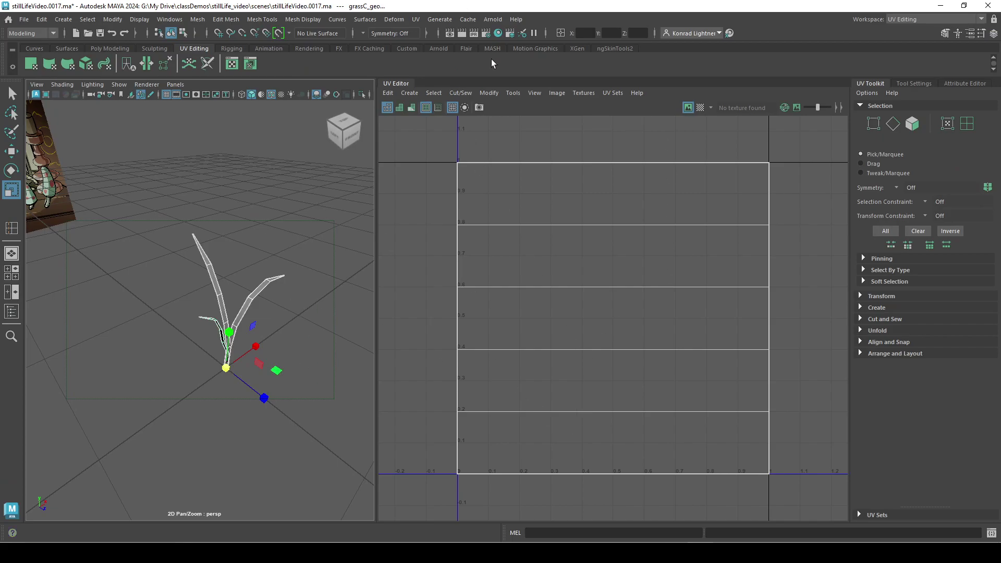
{"action": "left_click", "coordinate": [416, 19]}
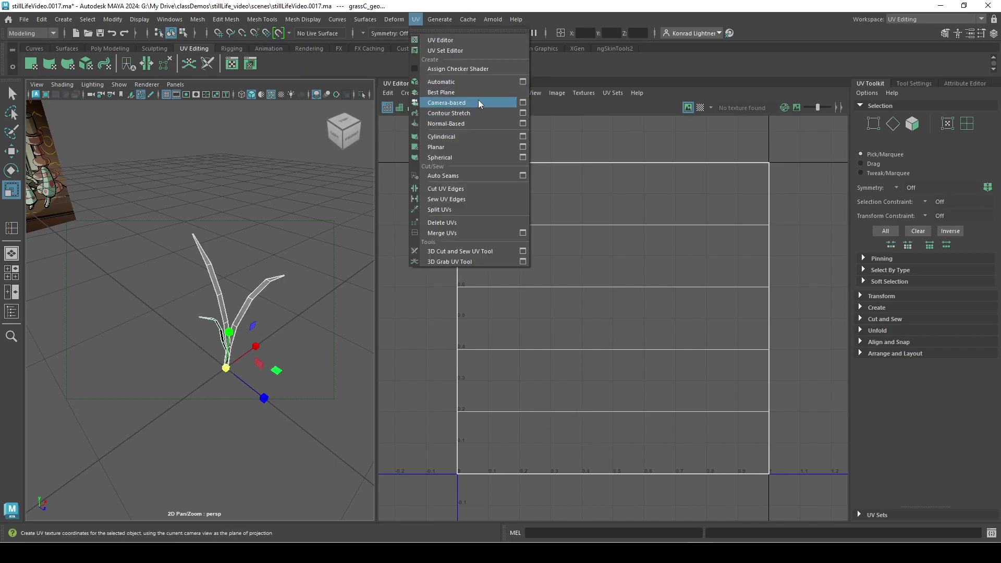
{"action": "left_click", "coordinate": [477, 99]}
Unfold the UV shells of all three blades together.
{"action": "right_click_drag", "start_coordinate": [641, 264], "coordinate": [588, 241]}
{"action": "mouse_move", "coordinate": [434, 145]}
{"action": "left_mouse_down"}
{"action": "mouse_move", "coordinate": [514, 315]}
{"action": "mouse_move", "coordinate": [740, 488]}
{"action": "left_mouse_up"}
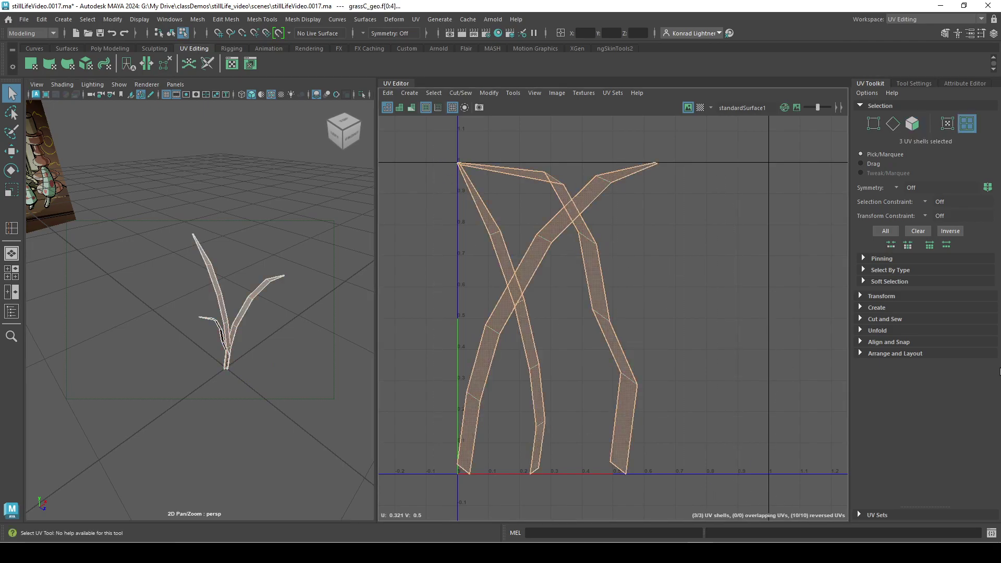
{"action": "left_click", "coordinate": [860, 331]}
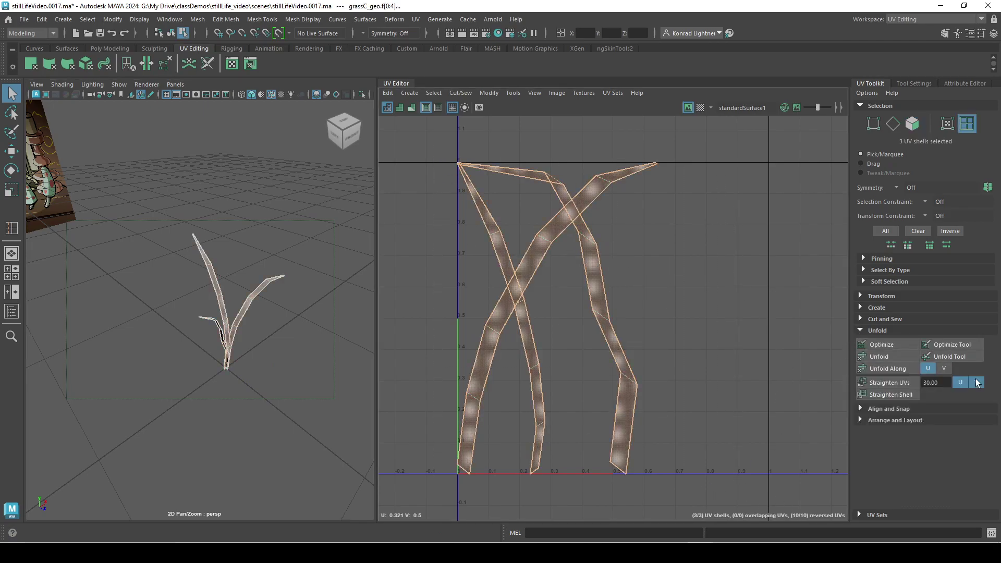
{"action": "left_click", "coordinate": [886, 357]}
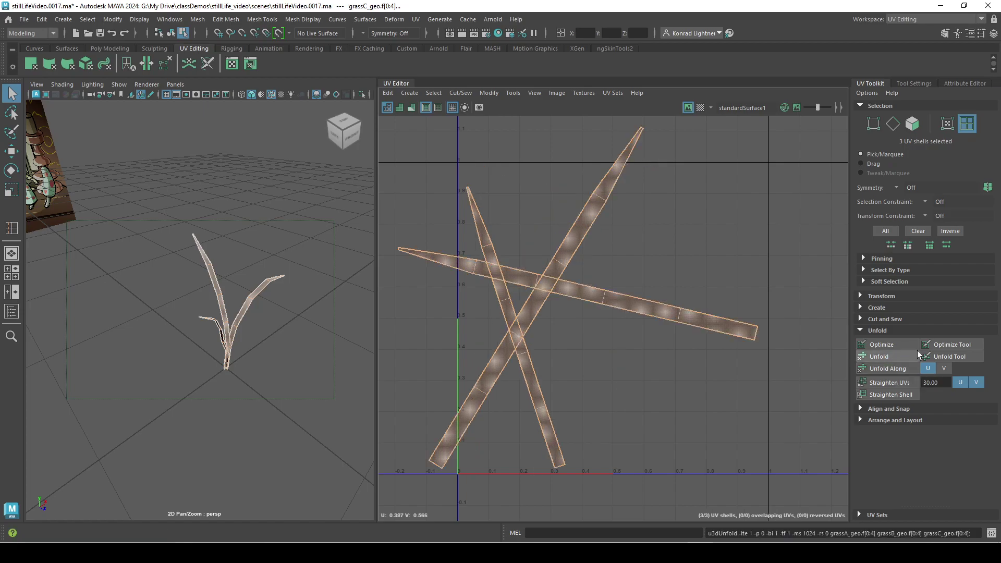
{"action": "left_click", "coordinate": [687, 399]}
Rotate each blade's UV shell upright so the three shells stand roughly parallel with their tips up.
{"action": "left_click", "coordinate": [546, 413]}
{"action": "key", "text": "e"}
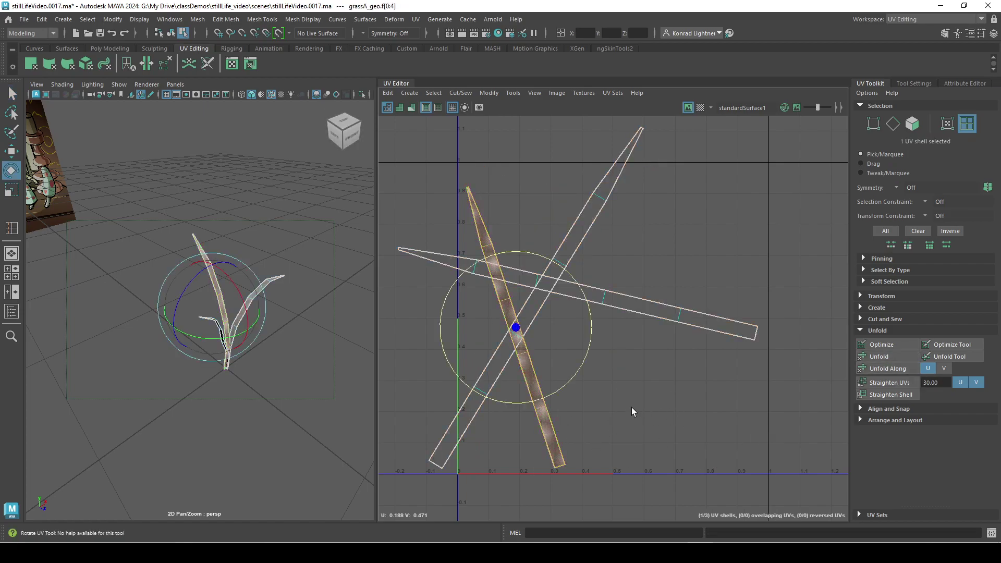
{"action": "left_click", "coordinate": [592, 318]}
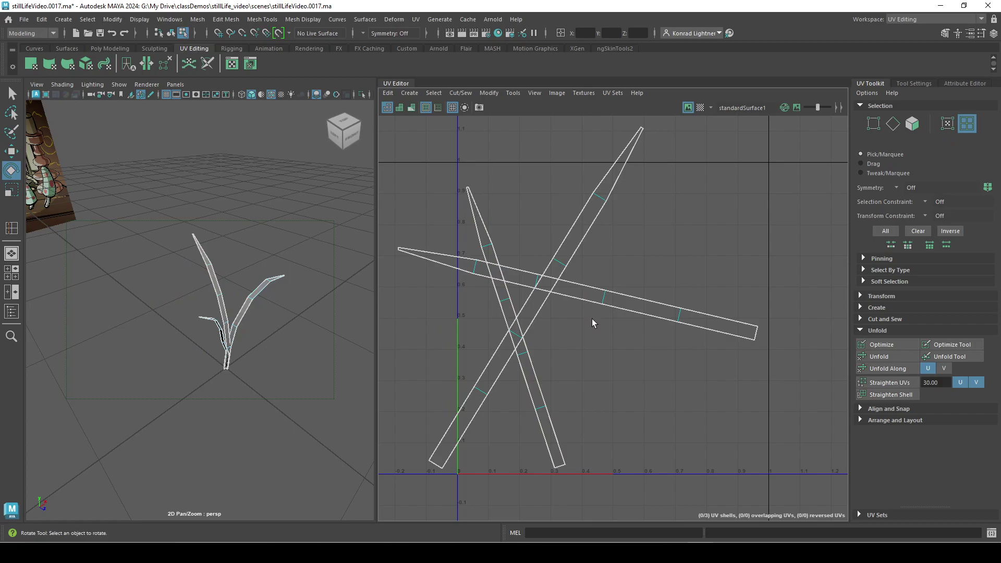
{"action": "left_click", "coordinate": [543, 422]}
{"action": "left_click_drag", "start_coordinate": [587, 337], "coordinate": [595, 361]}
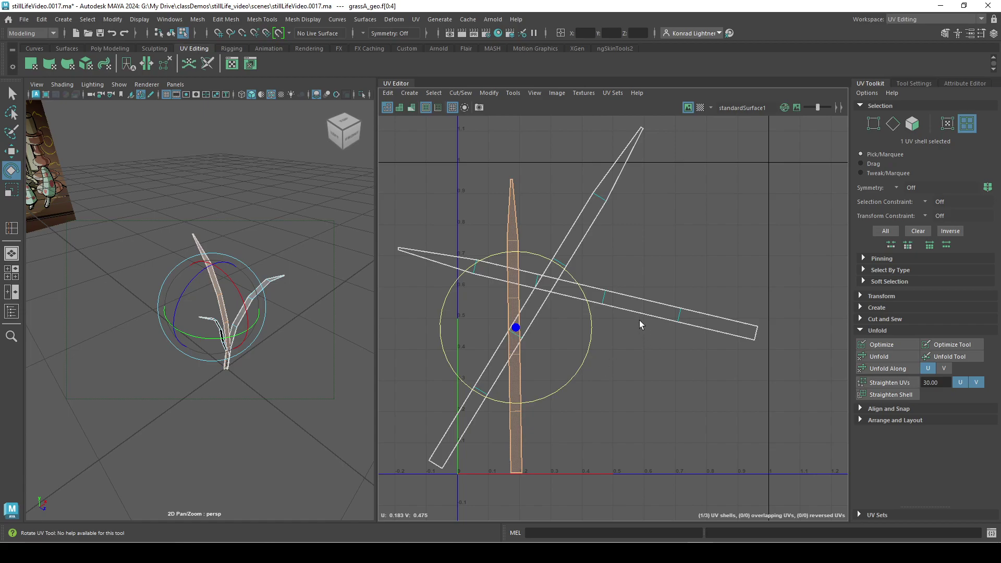
{"action": "left_click", "coordinate": [574, 241]}
{"action": "left_click_drag", "start_coordinate": [608, 272], "coordinate": [586, 228]}
{"action": "left_click", "coordinate": [651, 305]}
{"action": "left_click_drag", "start_coordinate": [647, 272], "coordinate": [619, 351]}
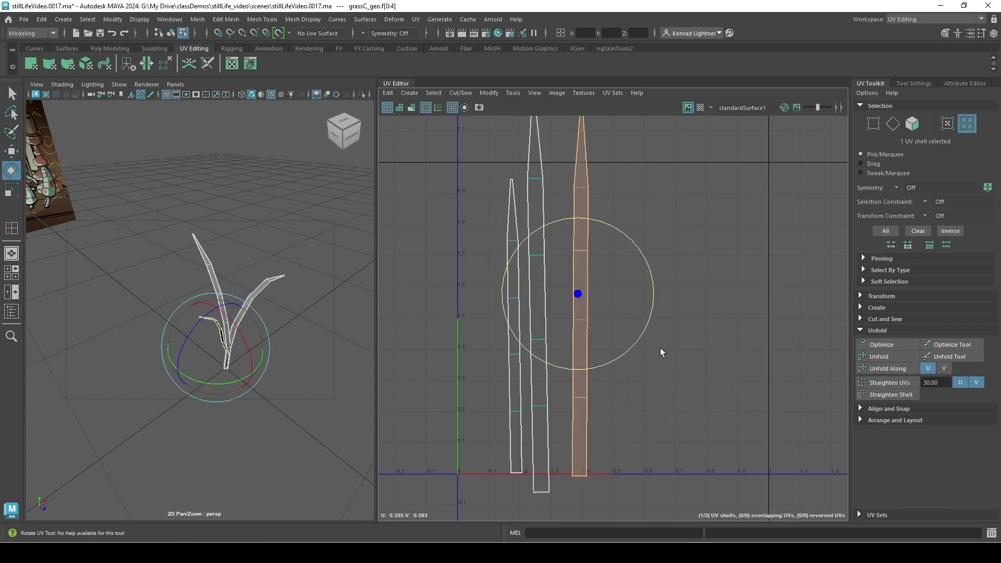
Scale the grassC_geo and grassB_geo UV shells down to fit the 0–1 tile and place them beside the grassA_geo shell.
{"action": "key", "text": "r"}
{"action": "left_click_drag", "start_coordinate": [576, 289], "coordinate": [627, 285]}
{"action": "key", "text": "w"}
{"action": "key", "text": "e"}
{"action": "left_click", "coordinate": [713, 291]}
{"action": "left_click", "coordinate": [541, 286]}
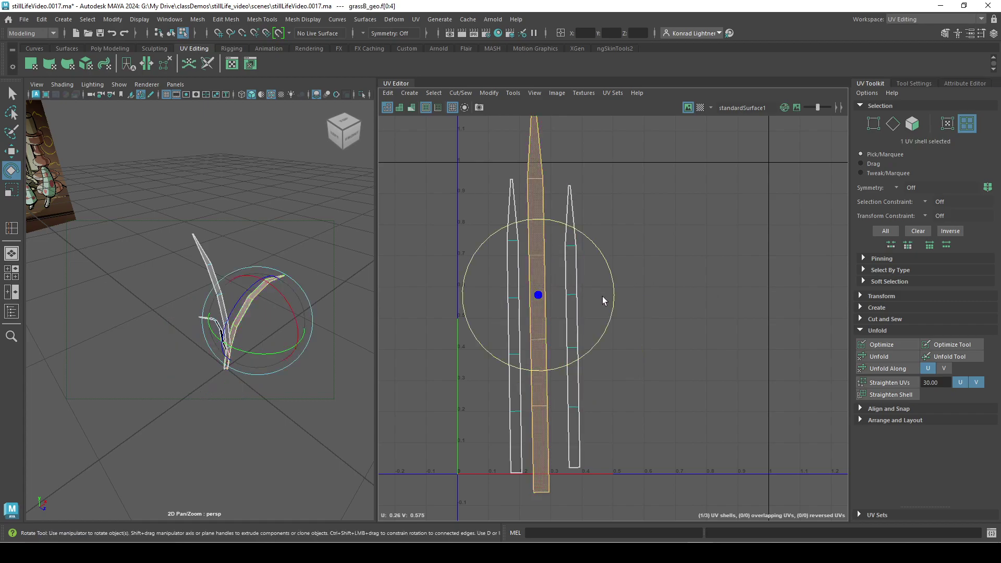
{"action": "key", "text": "r"}
{"action": "left_click_drag", "start_coordinate": [538, 295], "coordinate": [546, 327]}
{"action": "key", "text": "w"}
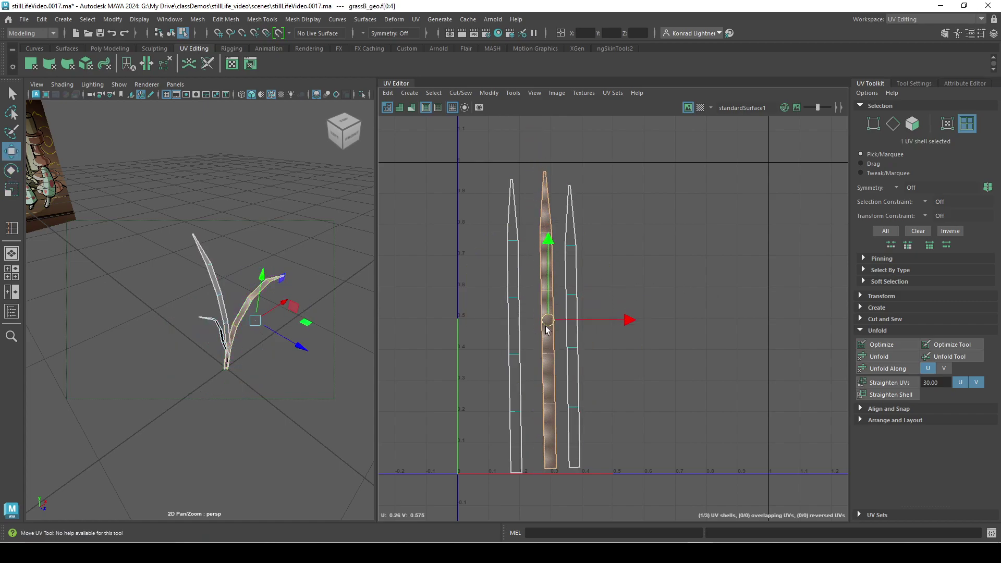
Enlarge the grassC_geo UV shell slightly and raise it, and shift the grassA_geo shell up and closer to its neighbour.
{"action": "left_click", "coordinate": [577, 362]}
{"action": "key", "text": "r"}
{"action": "left_click_drag", "start_coordinate": [573, 331], "coordinate": [578, 330]}
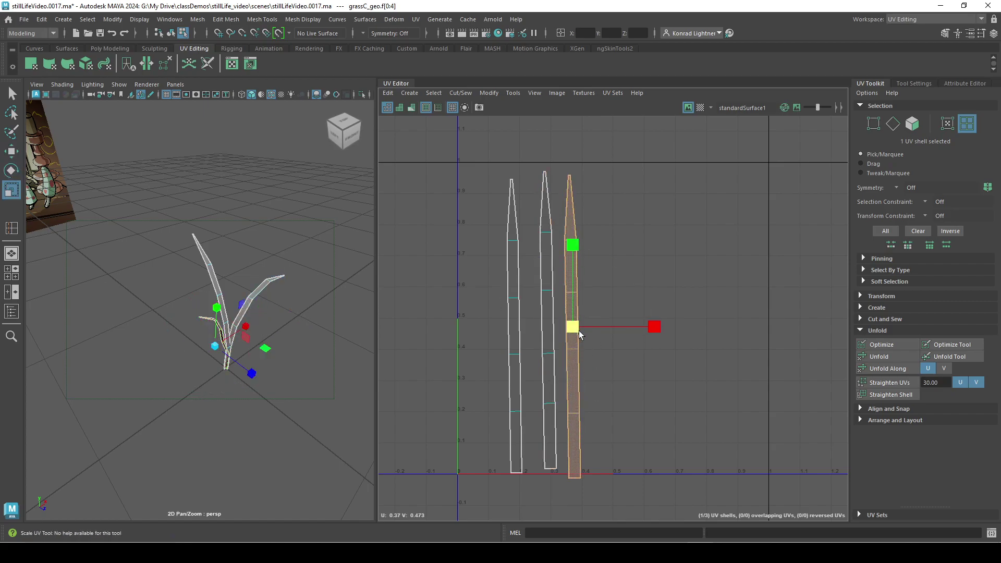
{"action": "key", "text": "w"}
{"action": "left_click_drag", "start_coordinate": [573, 261], "coordinate": [574, 258]}
{"action": "left_click", "coordinate": [515, 282]}
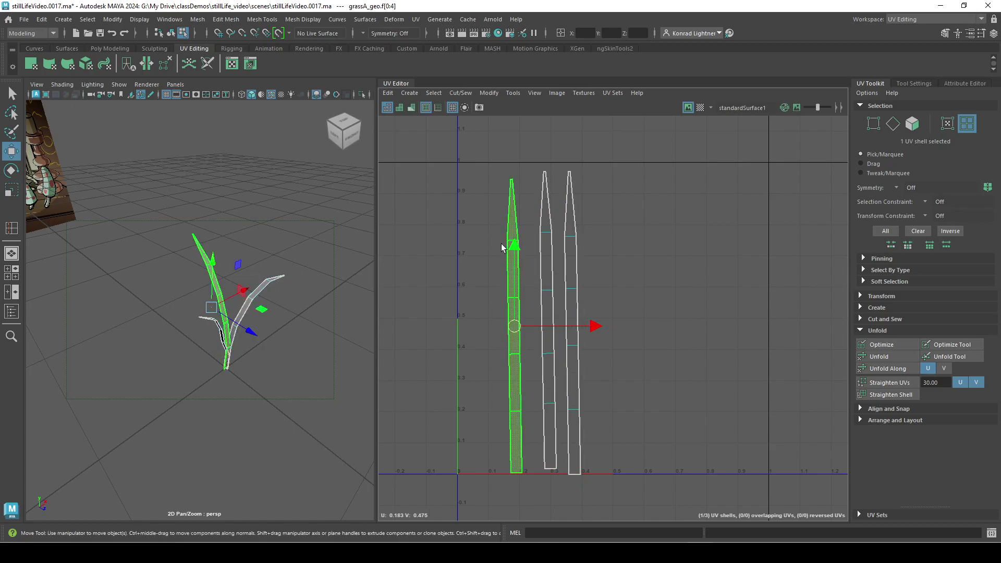
{"action": "left_click_drag", "start_coordinate": [515, 244], "coordinate": [515, 239]}
{"action": "left_click_drag", "start_coordinate": [515, 320], "coordinate": [529, 319]}
{"action": "key", "text": "r"}
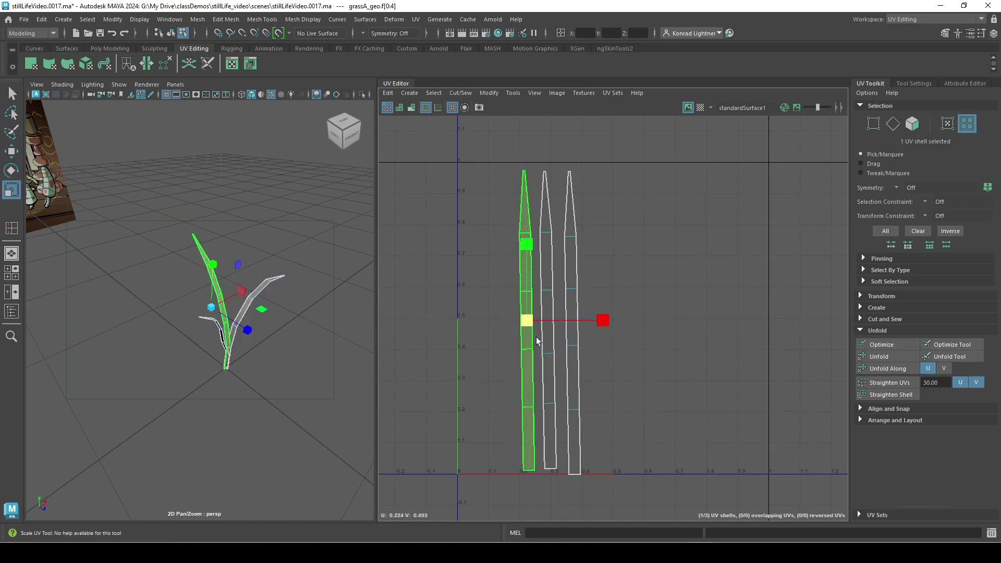
Fine-tune the rotation of the grassB_geo and grassC_geo UV shells and raise the grassC_geo shell level with the others.
{"action": "left_click", "coordinate": [546, 375]}
{"action": "key", "text": "e"}
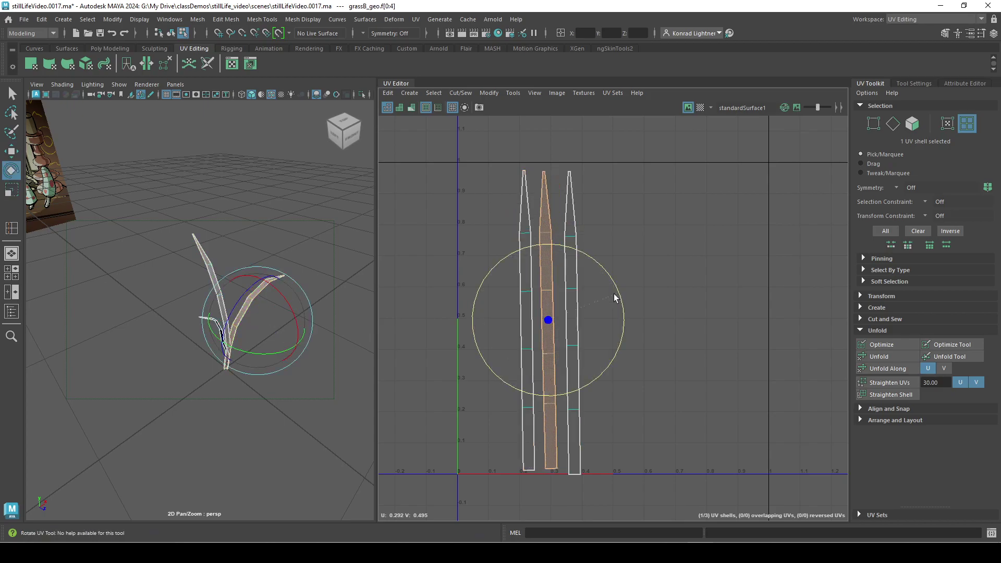
{"action": "key", "text": "w"}
{"action": "left_click", "coordinate": [573, 350]}
{"action": "key", "text": "e"}
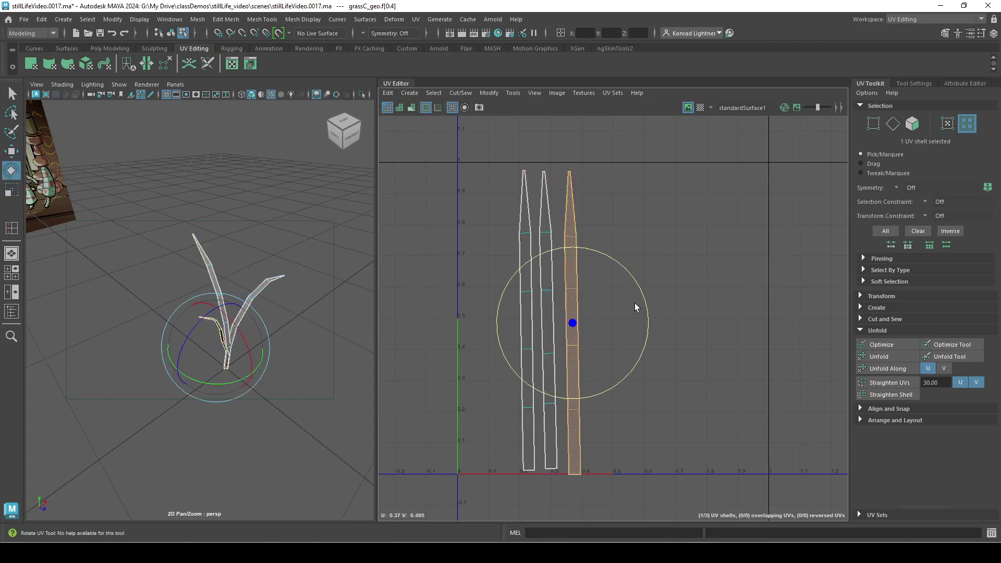
{"action": "key", "text": "w"}
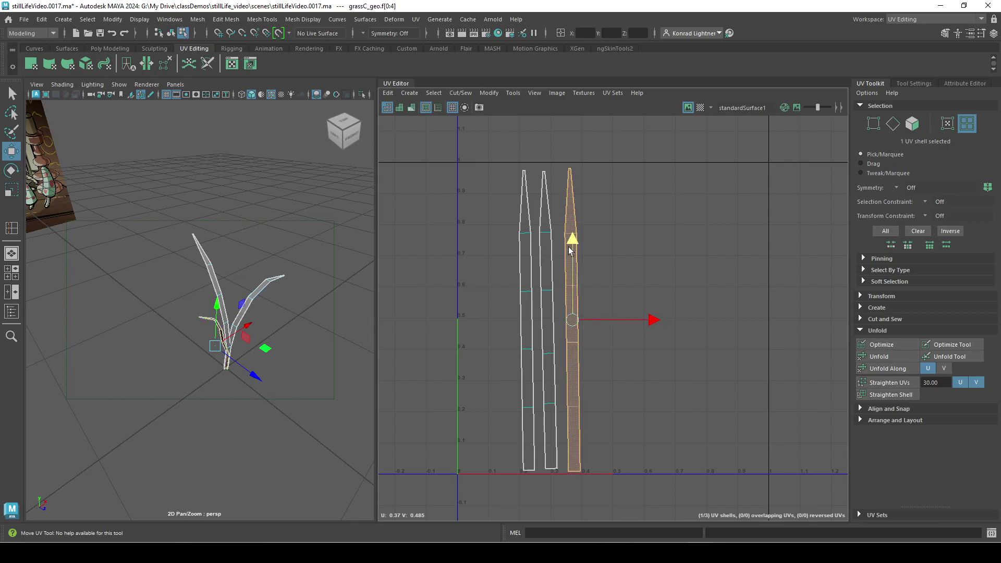
{"action": "left_click", "coordinate": [690, 421]}
Return the blades to object mode and widen the perspective view against the UV Editor.
{"action": "mouse_move", "coordinate": [709, 426]}
{"action": "right_mouse_down", "text": "alt"}
{"action": "mouse_move", "coordinate": [599, 415]}
{"action": "mouse_move", "coordinate": [693, 424]}
{"action": "right_mouse_up", "text": "alt"}
{"action": "left_click_drag", "start_coordinate": [475, 283], "coordinate": [595, 357]}
{"action": "right_click_drag", "start_coordinate": [198, 288], "coordinate": [286, 222]}
{"action": "left_click_drag", "start_coordinate": [311, 248], "coordinate": [312, 357], "text": "alt"}
{"action": "left_click_drag", "start_coordinate": [204, 328], "coordinate": [266, 353]}
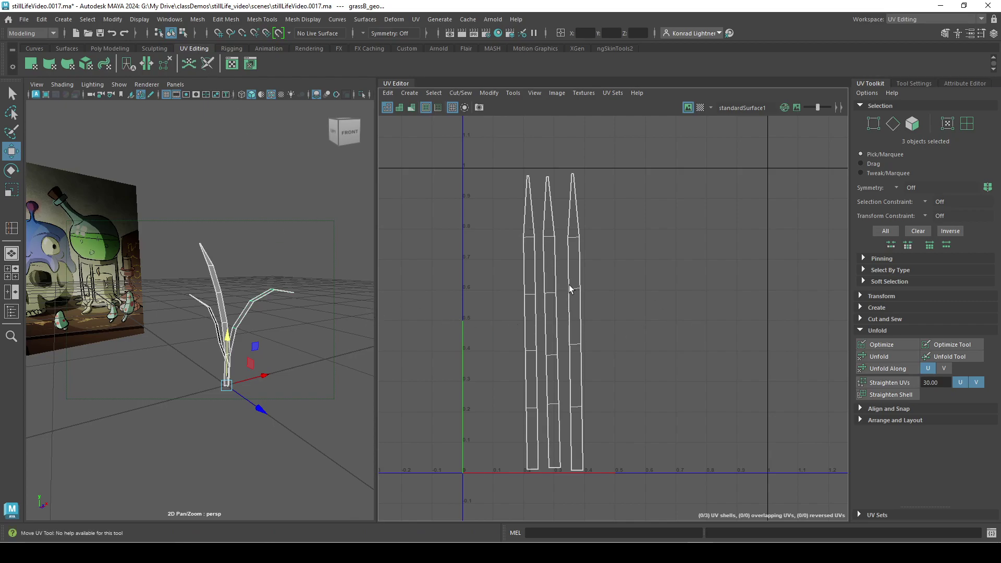
{"action": "left_click_drag", "start_coordinate": [376, 186], "coordinate": [521, 234]}
{"action": "left_click_drag", "start_coordinate": [500, 277], "coordinate": [381, 355], "text": "alt"}
{"action": "right_click", "coordinate": [305, 261]}
{"action": "left_click", "coordinate": [415, 296]}
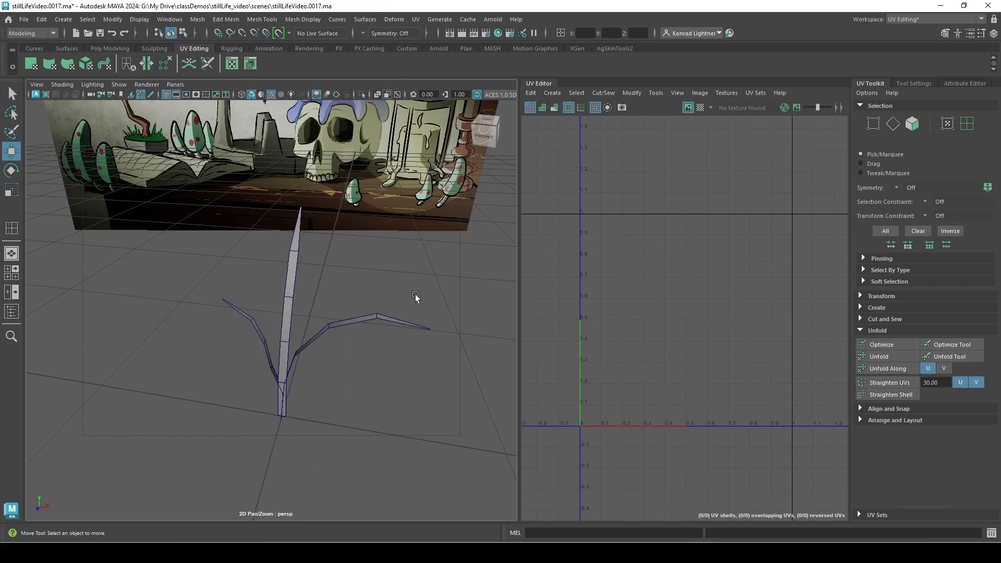
Select the three grass blades and scale them down uniformly to suit the size of the pot.
{"action": "right_click_drag", "start_coordinate": [371, 331], "coordinate": [230, 314], "text": "alt"}
{"action": "left_click_drag", "start_coordinate": [260, 302], "coordinate": [361, 346]}
{"action": "right_click_drag", "start_coordinate": [360, 346], "coordinate": [396, 382], "text": "alt"}
{"action": "mouse_move", "coordinate": [396, 380]}
{"action": "left_mouse_down", "text": "alt"}
{"action": "mouse_move", "coordinate": [380, 404]}
{"action": "mouse_move", "coordinate": [391, 407]}
{"action": "mouse_move", "coordinate": [404, 386]}
{"action": "left_mouse_up", "text": "alt"}
{"action": "middle_click_drag", "start_coordinate": [404, 386], "coordinate": [290, 337], "text": "alt"}
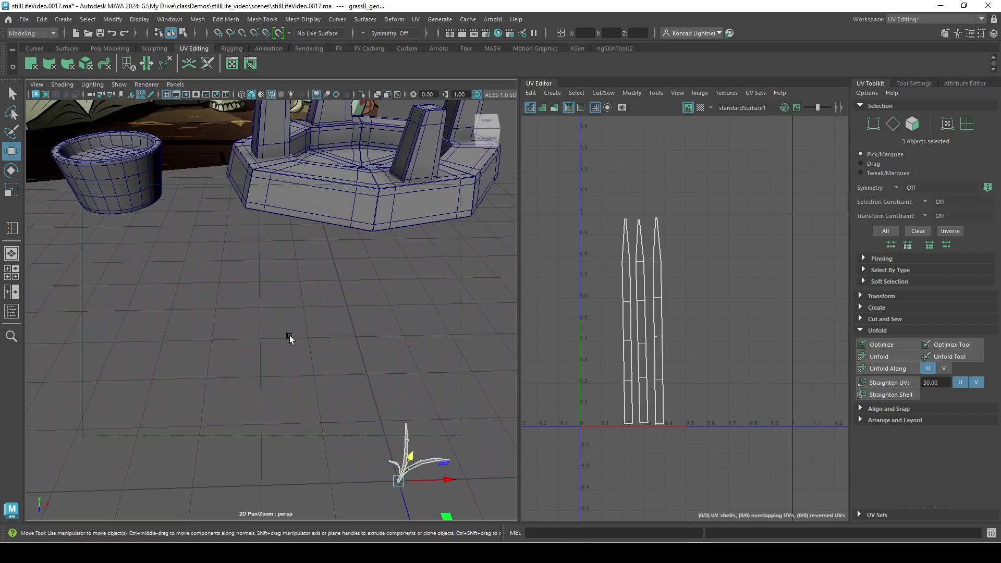
{"action": "key", "text": "e"}
{"action": "key", "text": "r"}
{"action": "left_click_drag", "start_coordinate": [396, 480], "coordinate": [359, 447]}
Vertex-snap the three grass blades onto the centre of the soil surface inside the pot.
{"action": "middle_click_drag", "start_coordinate": [359, 447], "coordinate": [233, 243], "text": "alt"}
{"action": "left_click_drag", "start_coordinate": [233, 240], "coordinate": [184, 339], "text": "alt"}
{"action": "key", "text": "w"}
{"action": "right_click_drag", "start_coordinate": [185, 339], "coordinate": [310, 353], "text": "alt"}
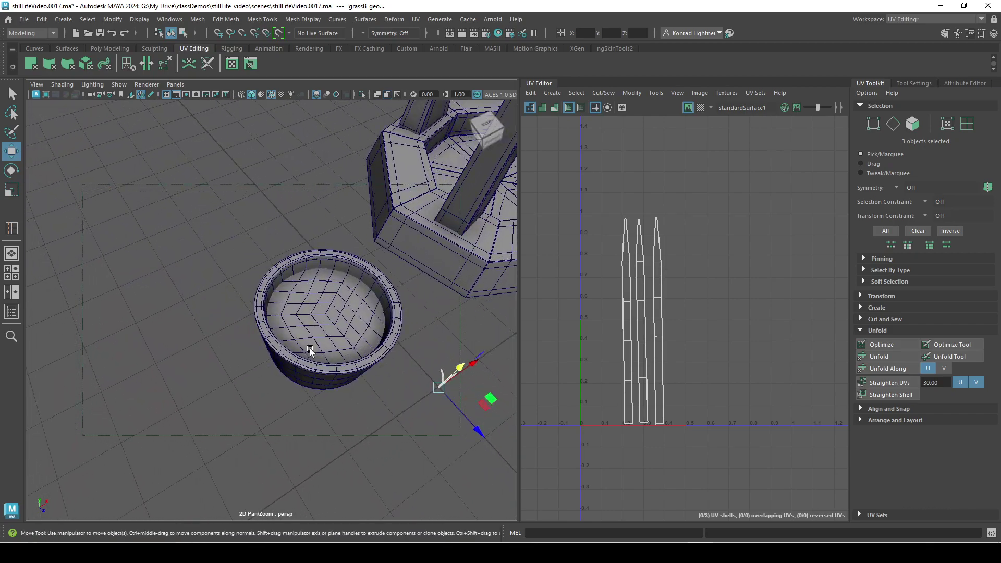
{"action": "key", "text": "v"}
{"action": "middle_click_drag", "start_coordinate": [329, 311], "coordinate": [316, 318]}
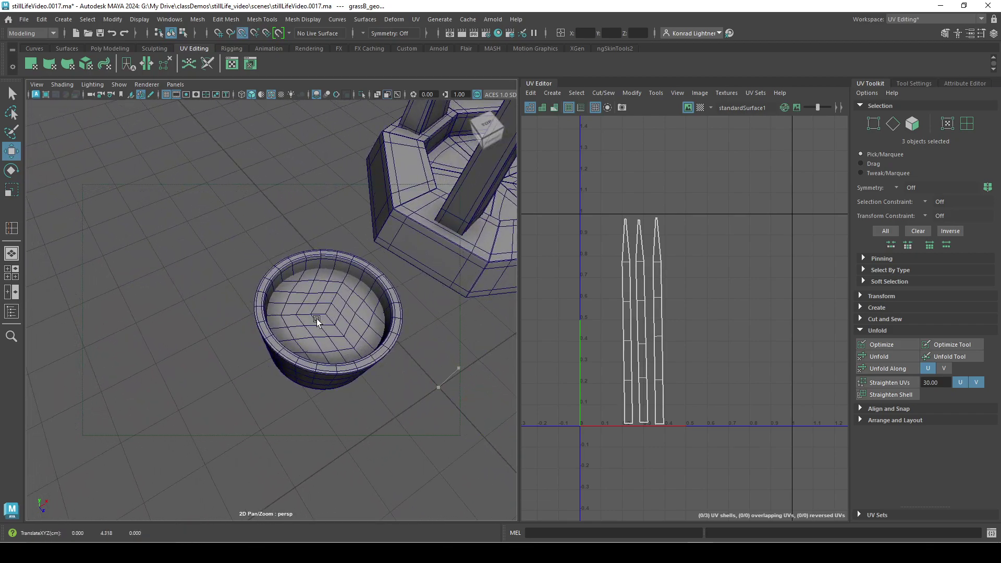
{"action": "right_click_drag", "start_coordinate": [324, 321], "coordinate": [289, 342], "text": "alt"}
{"action": "left_click_drag", "start_coordinate": [289, 342], "coordinate": [254, 302], "text": "alt"}
{"action": "right_click_drag", "start_coordinate": [253, 302], "coordinate": [330, 242], "text": "alt"}
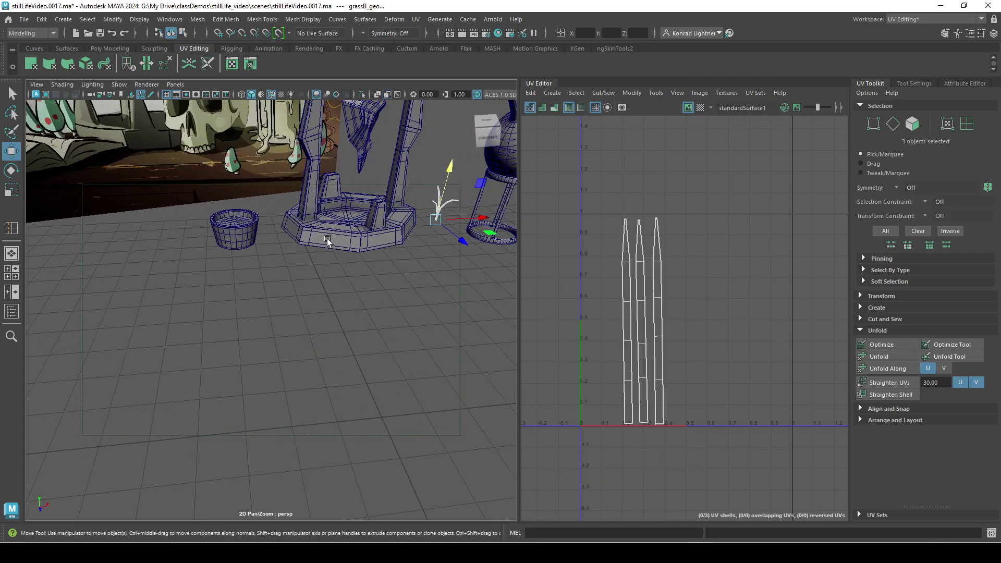
{"action": "left_click", "coordinate": [436, 220]}
{"action": "middle_click", "coordinate": [237, 220]}
{"action": "key", "text": "f"}
Scale the three blades non-uniformly along their horizontal axes to adjust their width and spread inside the pot.
{"action": "right_click_drag", "start_coordinate": [417, 325], "coordinate": [224, 359], "text": "alt"}
{"action": "left_click_drag", "start_coordinate": [224, 359], "coordinate": [212, 311], "text": "alt"}
{"action": "right_click_drag", "start_coordinate": [212, 311], "coordinate": [285, 399], "text": "alt"}
{"action": "left_click_drag", "start_coordinate": [284, 399], "coordinate": [352, 439], "text": "alt"}
{"action": "key", "text": "r"}
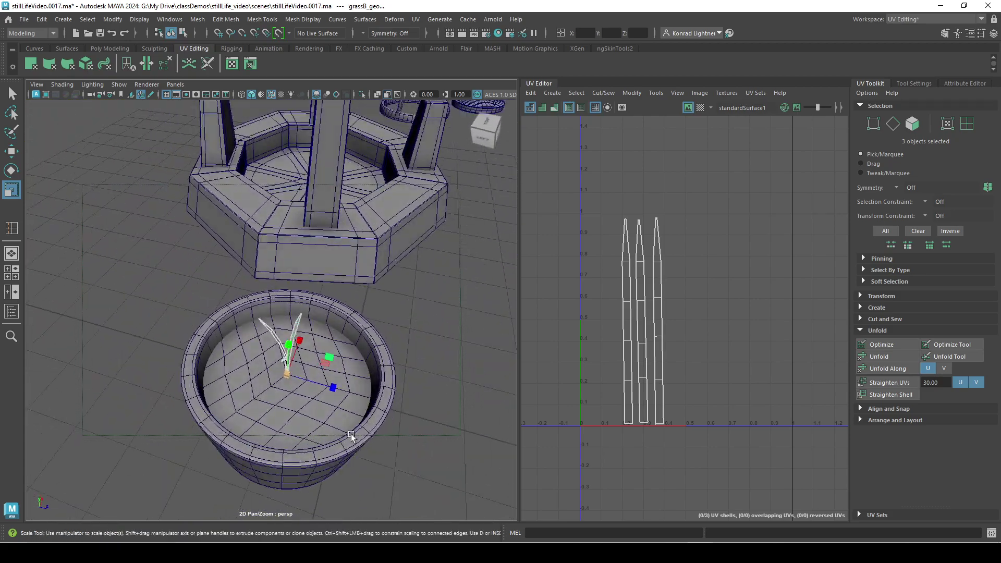
{"action": "left_click_drag", "start_coordinate": [329, 386], "coordinate": [295, 385]}
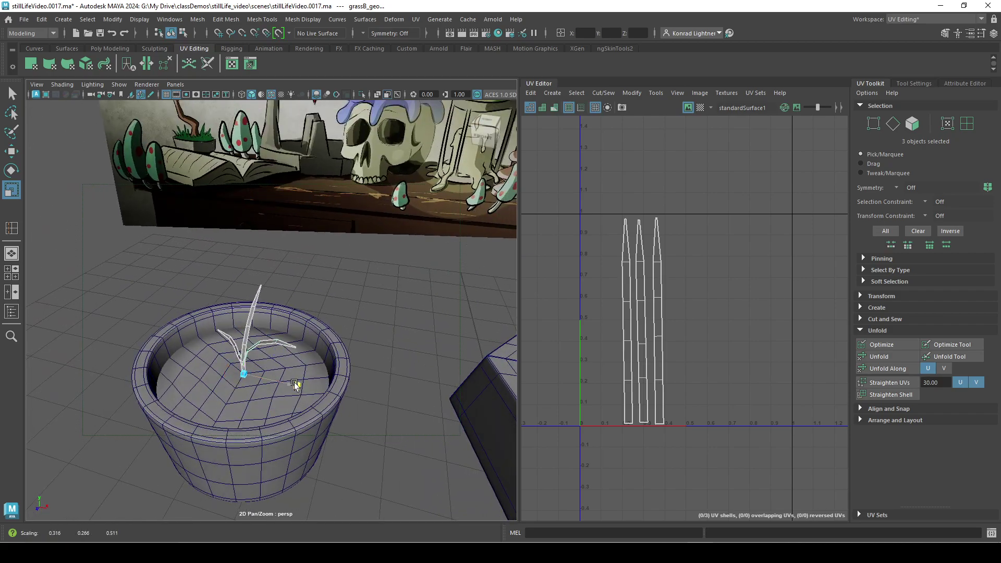
Adjust the blades' proportions individually, stretching one along X and narrowing grassC_geo along Z.
{"action": "left_click", "coordinate": [366, 333]}
{"action": "left_click_drag", "start_coordinate": [366, 334], "coordinate": [402, 346], "text": "alt"}
{"action": "left_click", "coordinate": [243, 334]}
{"action": "left_click_drag", "start_coordinate": [289, 389], "coordinate": [307, 387]}
{"action": "left_click_drag", "start_coordinate": [282, 347], "coordinate": [235, 407], "text": "alt"}
{"action": "left_click", "coordinate": [288, 341]}
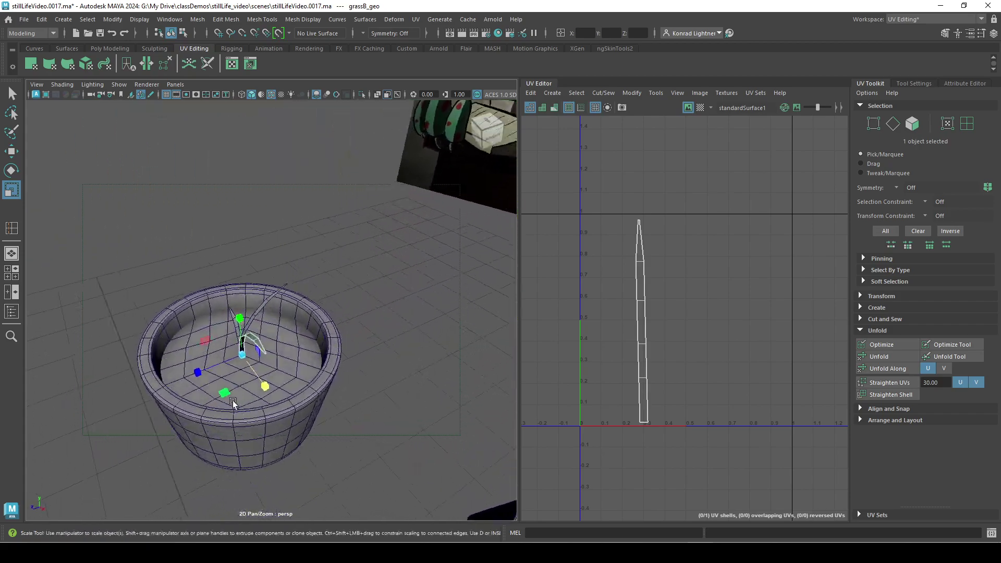
{"action": "left_click", "coordinate": [225, 316]}
{"action": "left_click", "coordinate": [228, 313]}
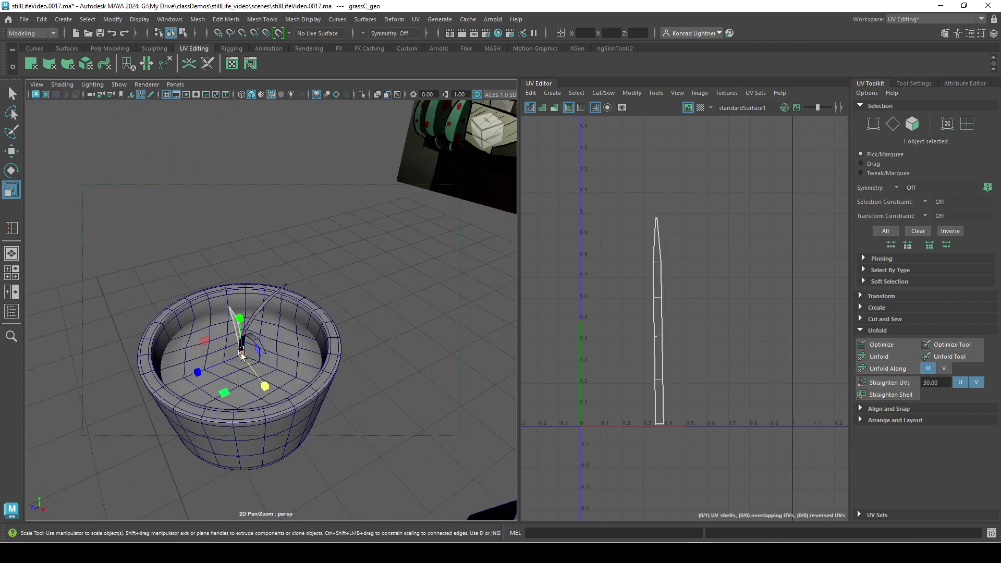
{"action": "left_click_drag", "start_coordinate": [204, 375], "coordinate": [221, 371]}
Select all three grass blades in the pot, delete all construction history and freeze the blades' transformations.
{"action": "left_click", "coordinate": [268, 302]}
{"action": "left_click_drag", "start_coordinate": [276, 391], "coordinate": [407, 414], "text": "alt"}
{"action": "left_click", "coordinate": [408, 414]}
{"action": "left_click_drag", "start_coordinate": [336, 413], "coordinate": [391, 422], "text": "alt"}
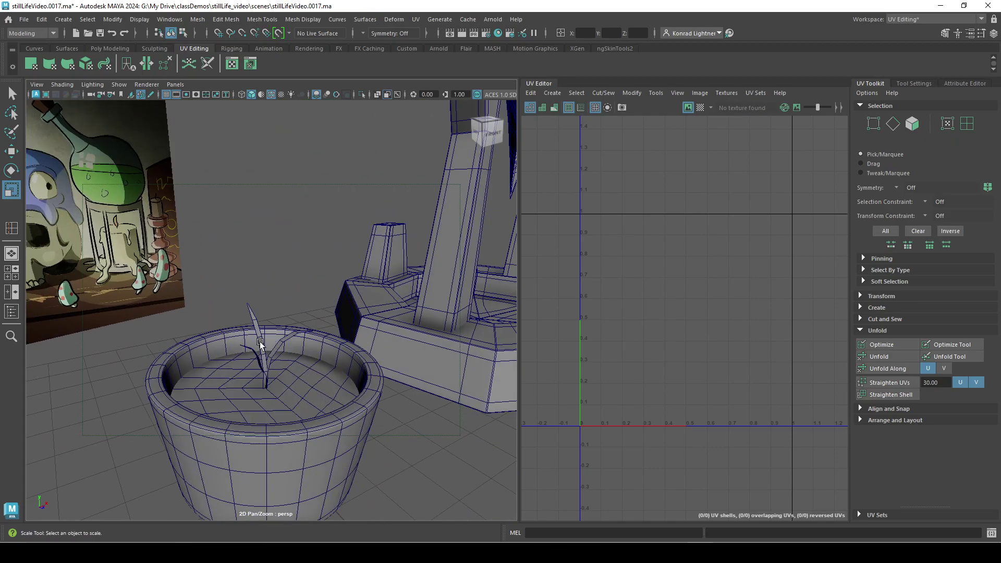
{"action": "left_click_drag", "start_coordinate": [273, 361], "coordinate": [275, 362]}
{"action": "left_click", "coordinate": [255, 421], "text": "ctrl"}
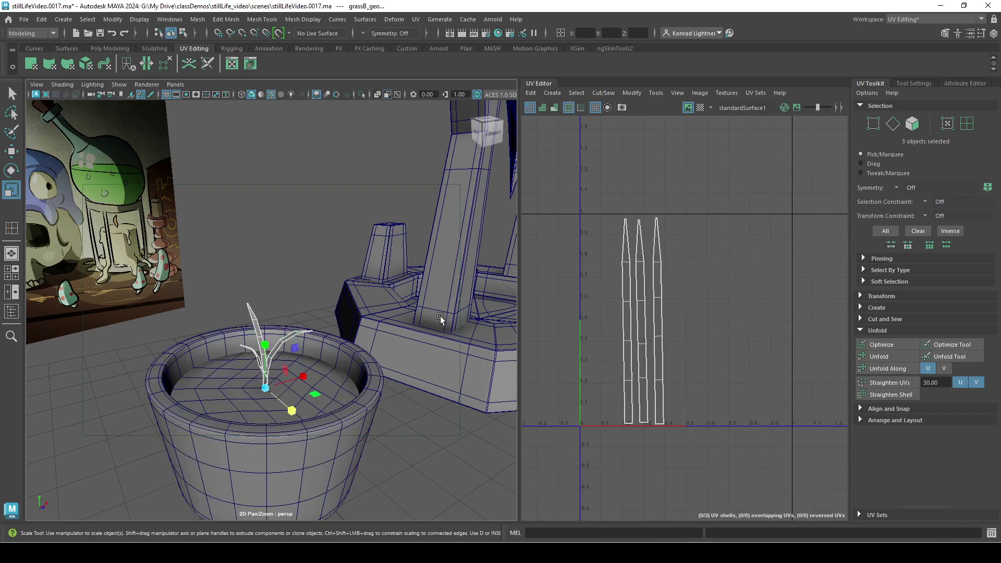
{"action": "left_click", "coordinate": [42, 19]}
{"action": "mouse_move", "coordinate": [136, 154]}
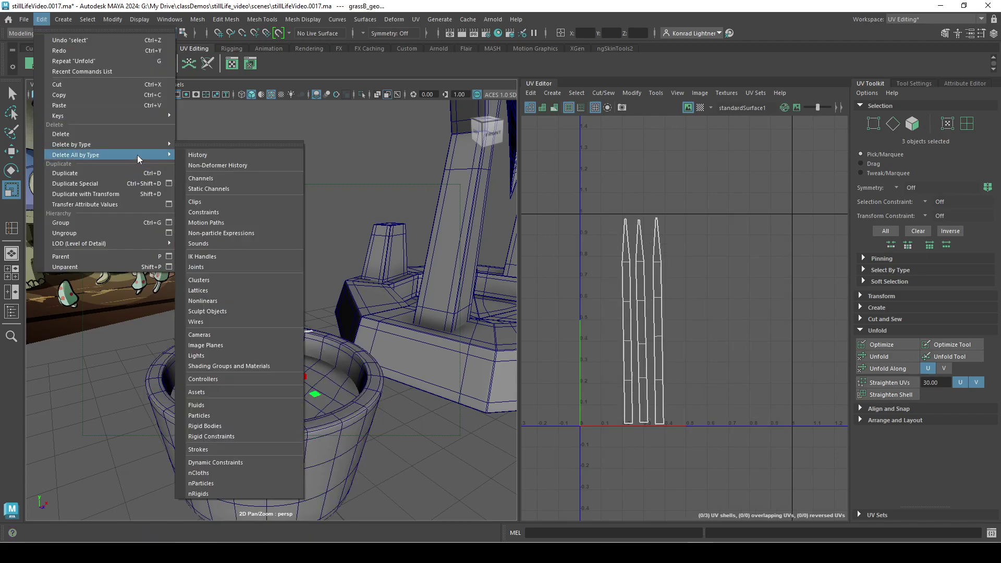
{"action": "left_click", "coordinate": [215, 159]}
{"action": "left_click", "coordinate": [113, 20]}
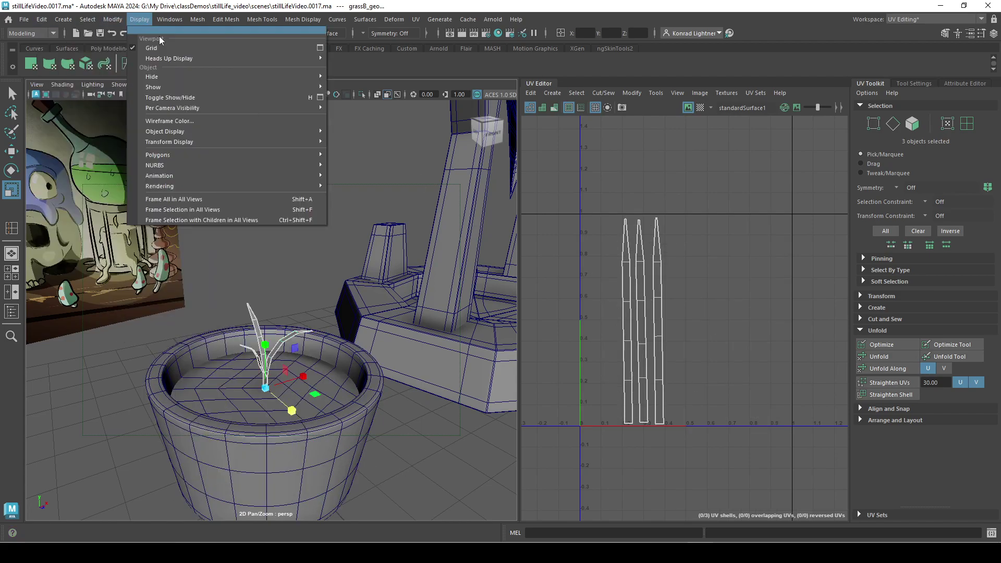
{"action": "left_click", "coordinate": [139, 68]}
Move the three selected grass blades out of the pot and grid-snap them to the world origin.
{"action": "scroll", "coordinate": [281, 297], "scroll_direction": "down", "scroll_amount": 6}
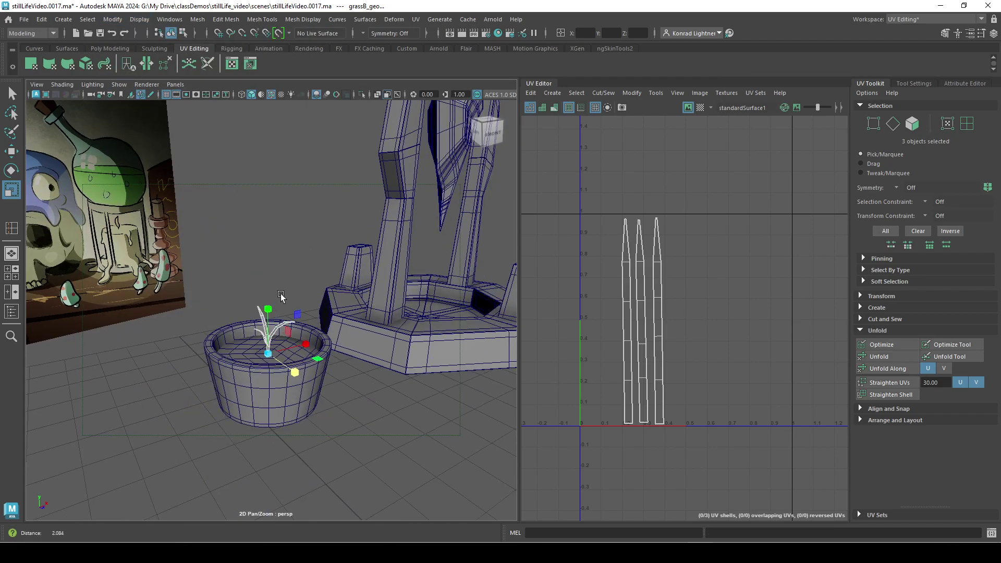
{"action": "middle_click_drag", "start_coordinate": [292, 298], "coordinate": [264, 264], "text": "alt"}
{"action": "key", "text": "w"}
{"action": "left_click_drag", "start_coordinate": [283, 290], "coordinate": [417, 453], "text": "alt"}
{"action": "key", "text": "x"}
{"action": "middle_click", "coordinate": [364, 414]}
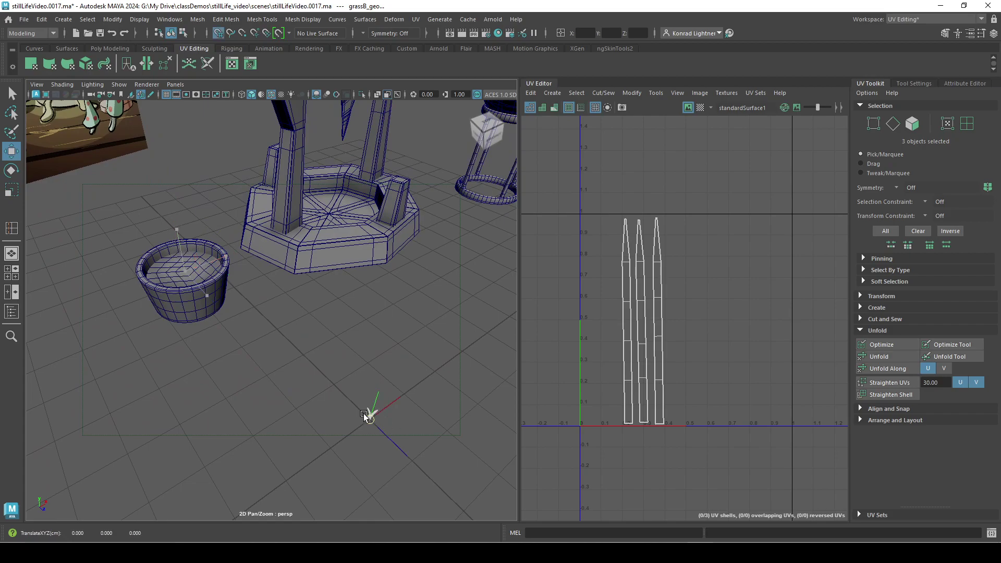
Freeze the transformations of the three blades at the origin, delete all construction history and clear the selection.
{"action": "left_click", "coordinate": [112, 20]}
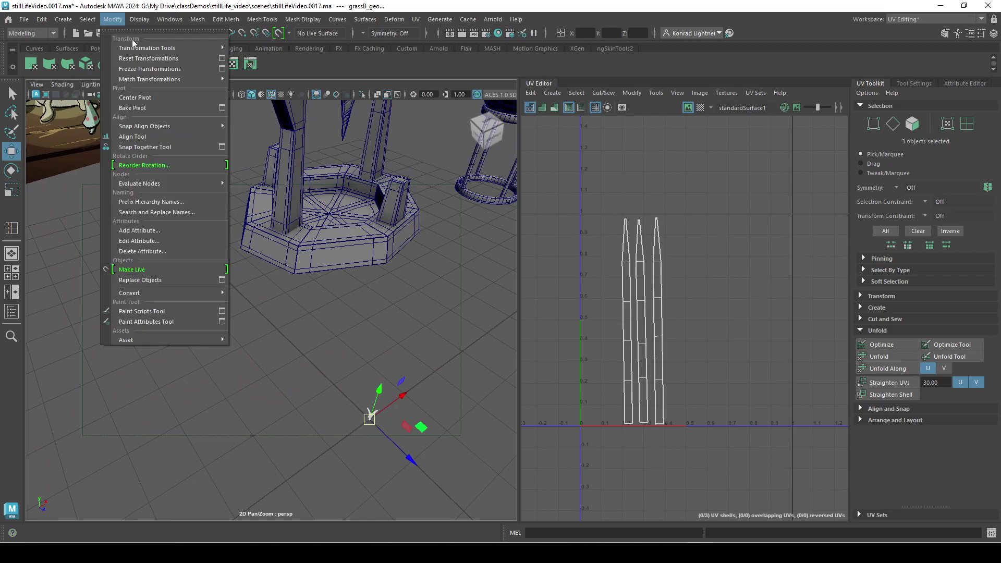
{"action": "left_click", "coordinate": [145, 69]}
{"action": "left_click", "coordinate": [41, 19]}
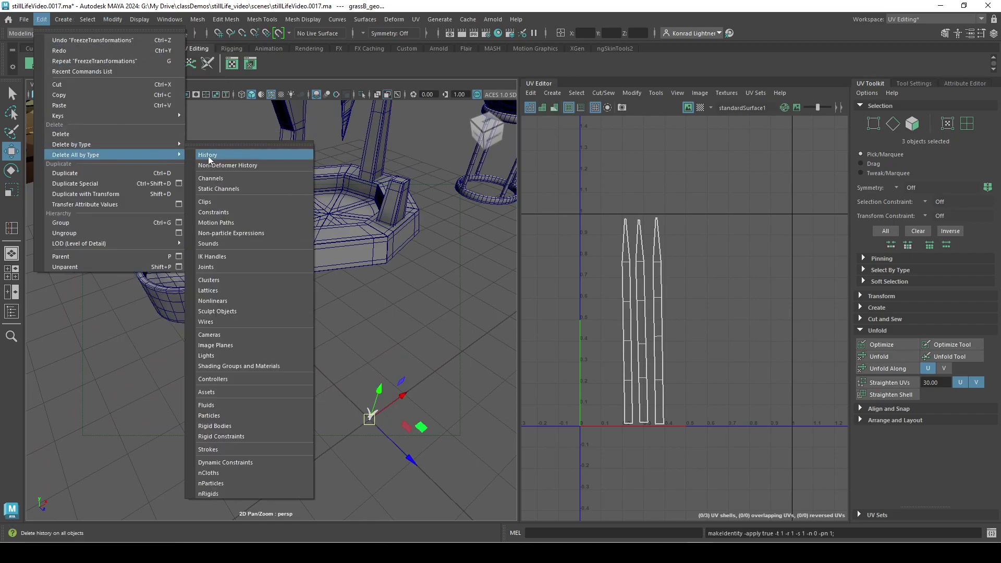
{"action": "left_click", "coordinate": [219, 155]}
{"action": "left_click", "coordinate": [398, 326]}
Select the three grass blades together at the world origin.
{"action": "left_click_drag", "start_coordinate": [399, 326], "coordinate": [487, 353], "text": "alt"}
{"action": "middle_click_drag", "start_coordinate": [487, 353], "coordinate": [403, 379], "text": "alt"}
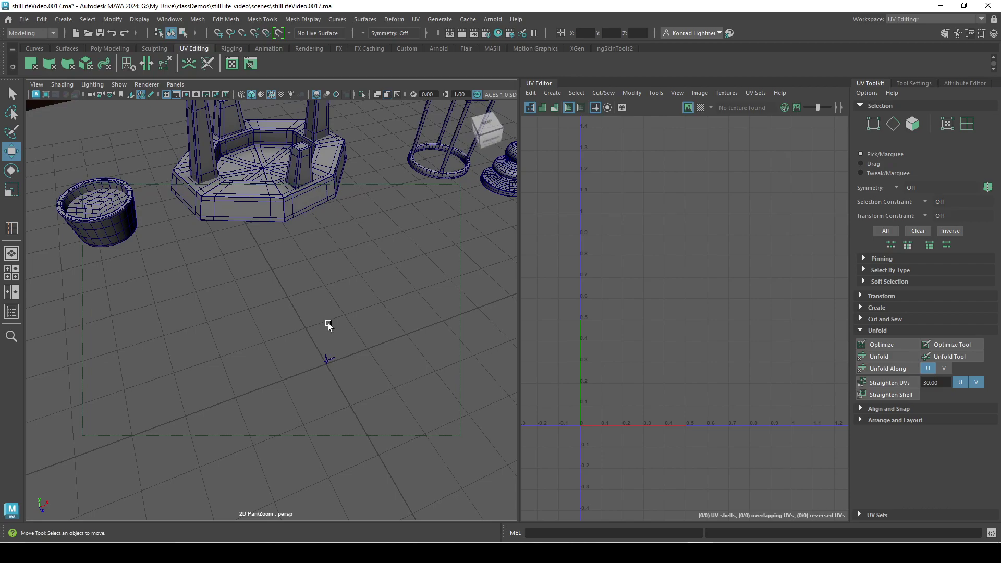
{"action": "left_click_drag", "start_coordinate": [381, 372], "coordinate": [383, 374]}
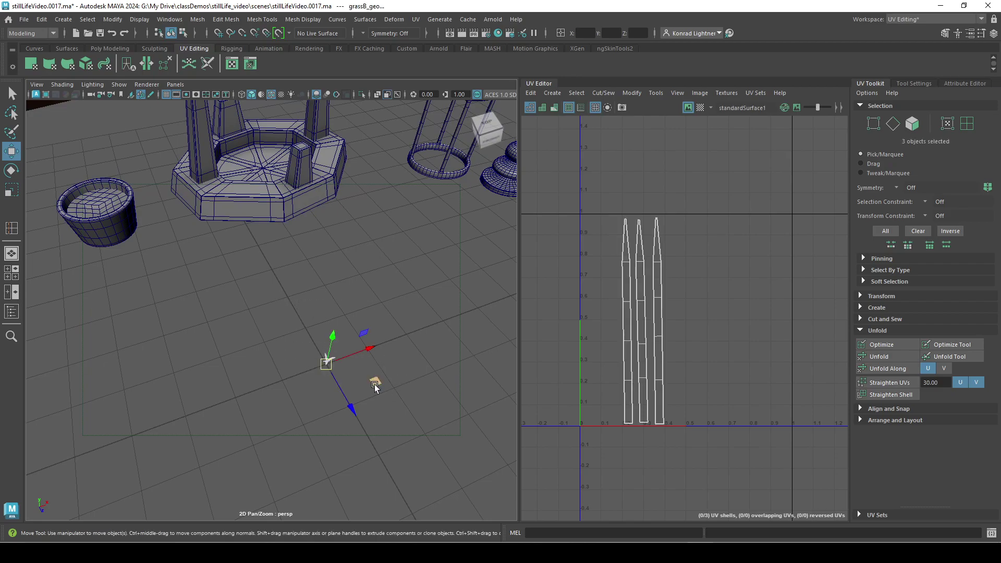